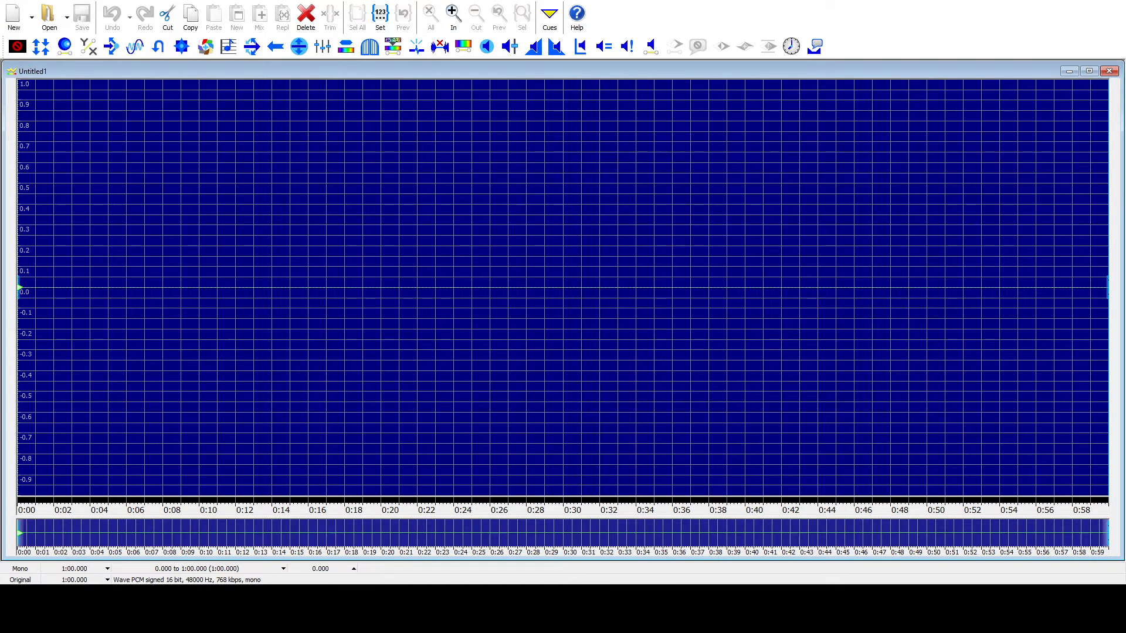
Step: Record about 26 seconds of speech into the empty mono file and play the recording back
{"action": "key", "text": "ctrl+F9"}
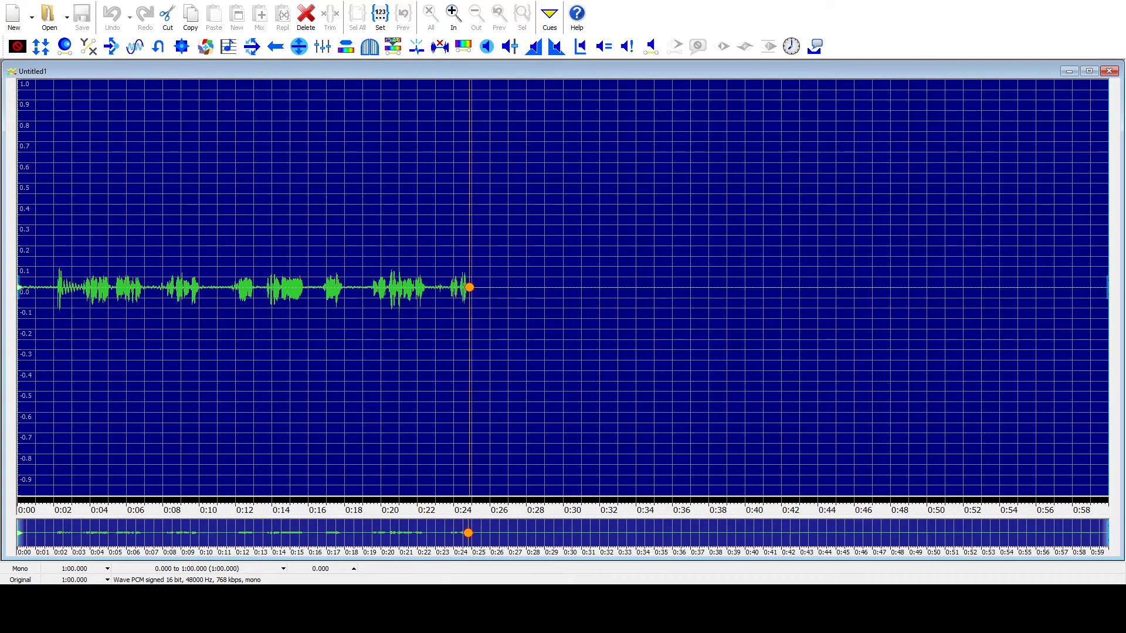
{"action": "key", "text": "ctrl+F8"}
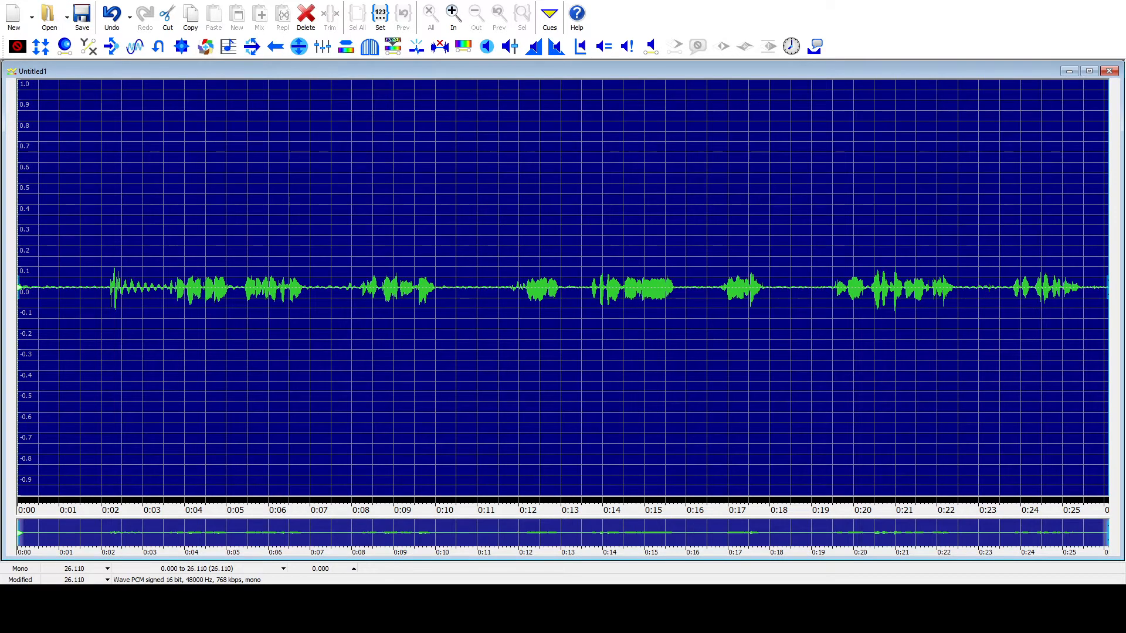
{"action": "key", "text": "space"}
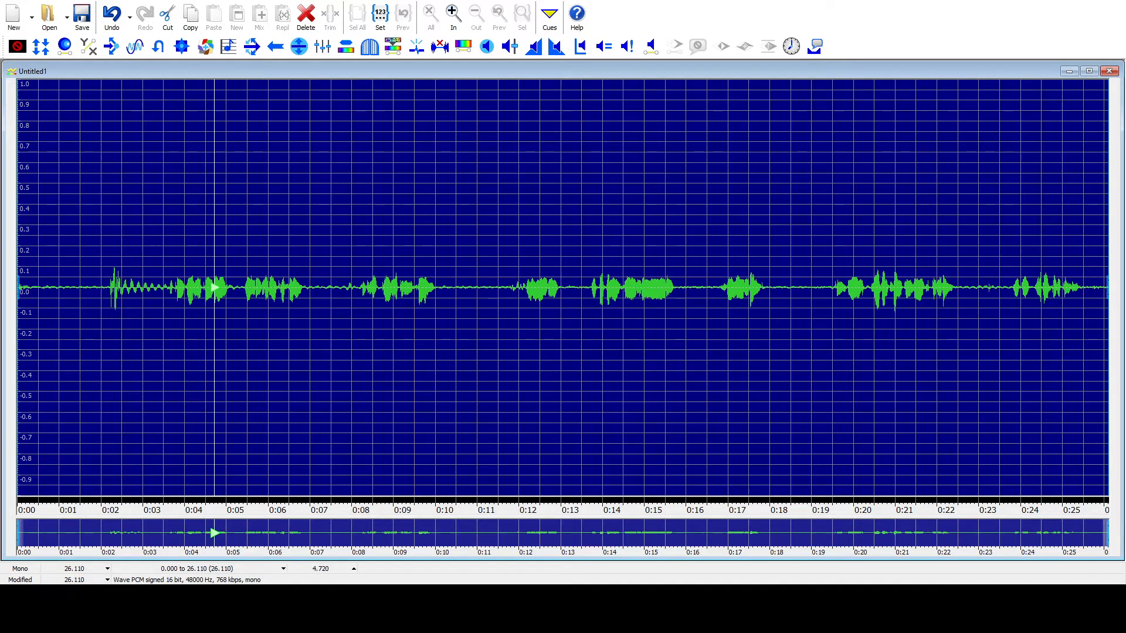
Step: Amplify the whole recording so its peaks come close to full scale, and listen to the result
{"action": "key", "text": "alt+Tab"}
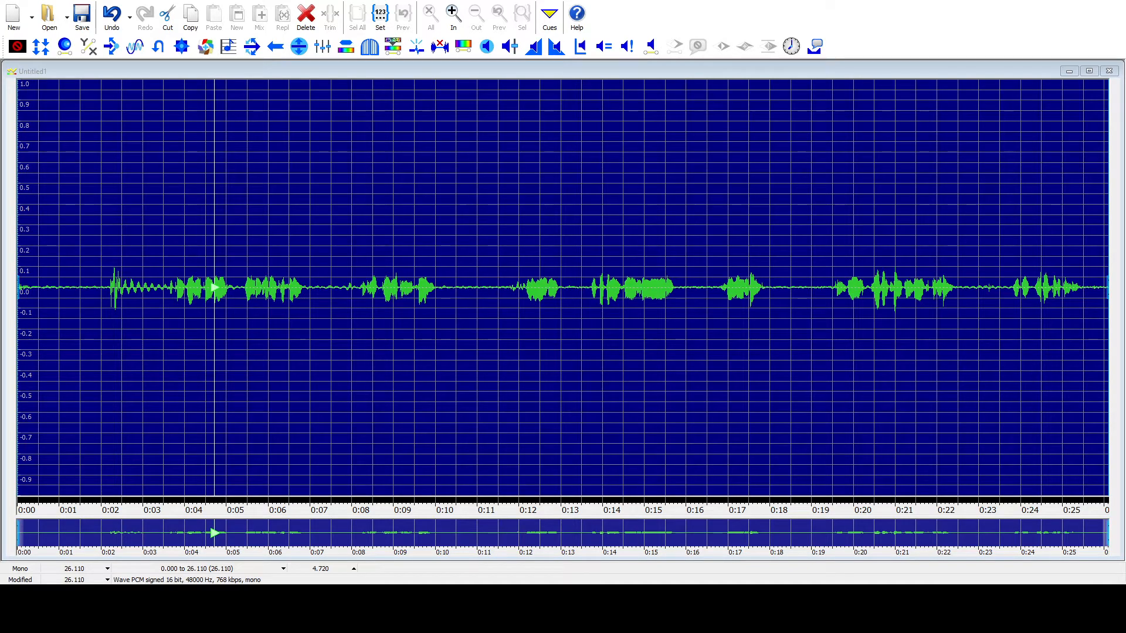
{"action": "key", "text": "Return"}
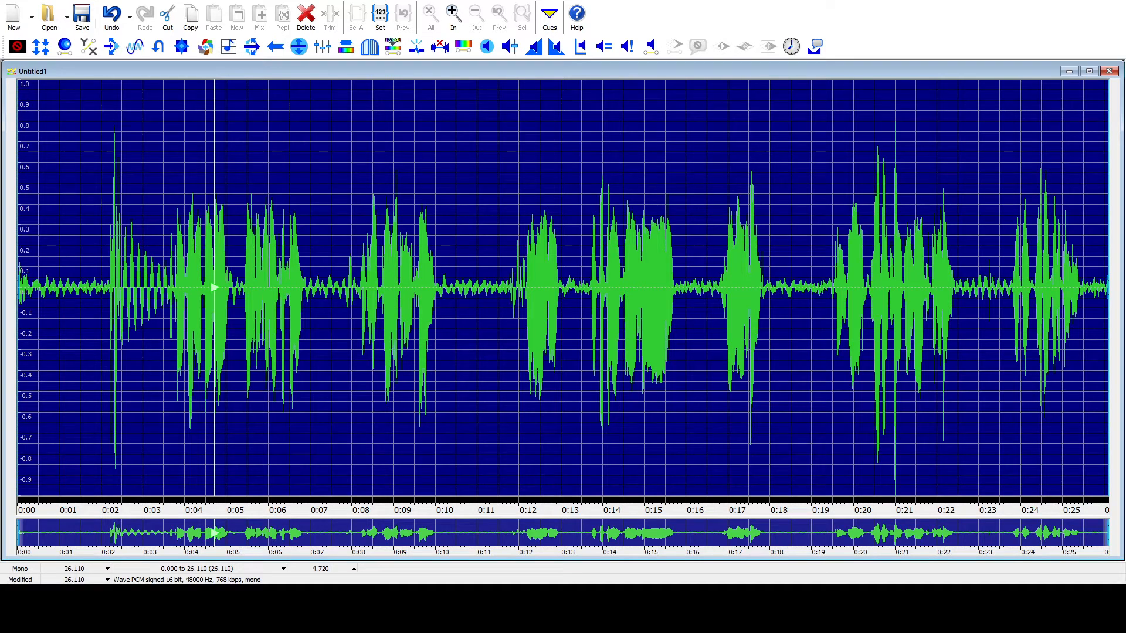
{"action": "key", "text": "space"}
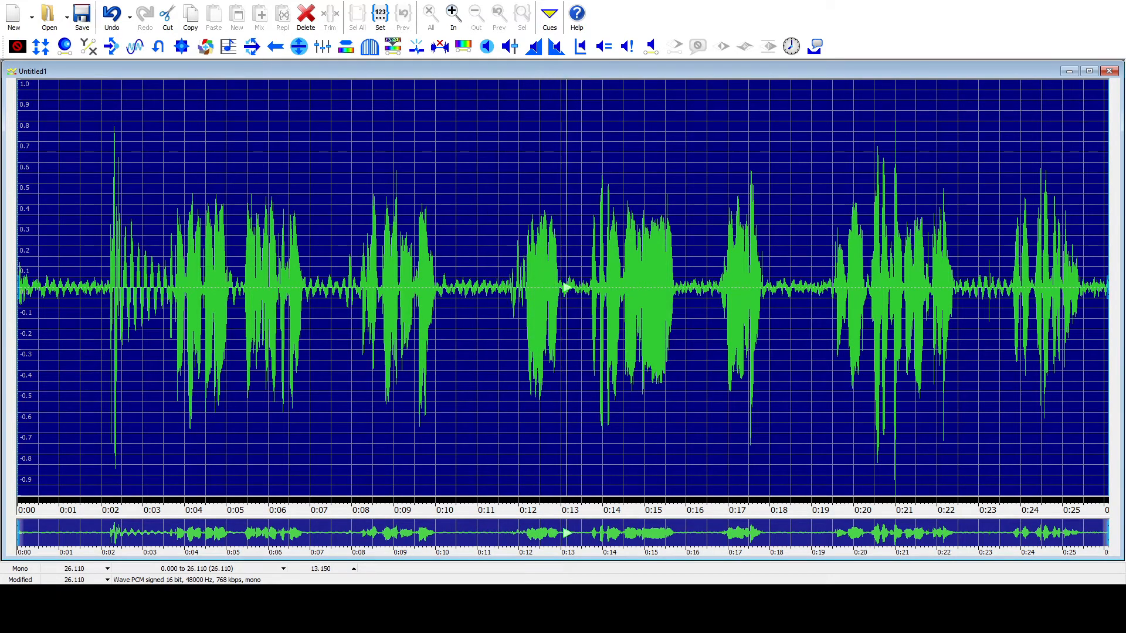
Step: Delete about the first 2.6 seconds of the recording, including the loud thump before the speech
{"action": "key", "text": "space"}
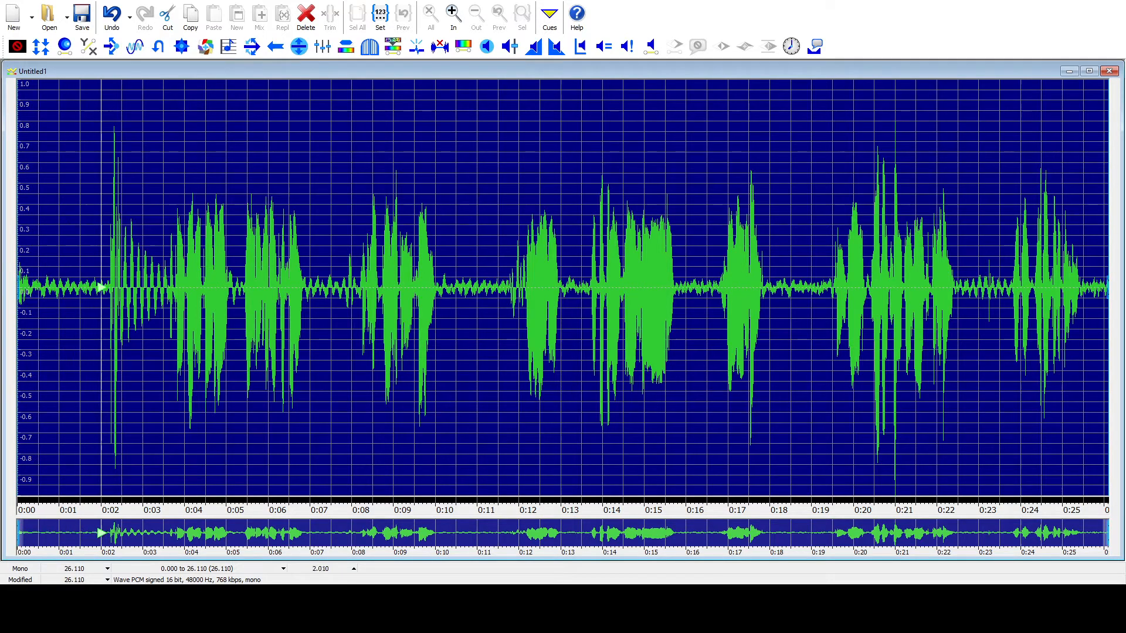
{"action": "key", "text": "bracketright"}
{"action": "key", "text": "Delete"}
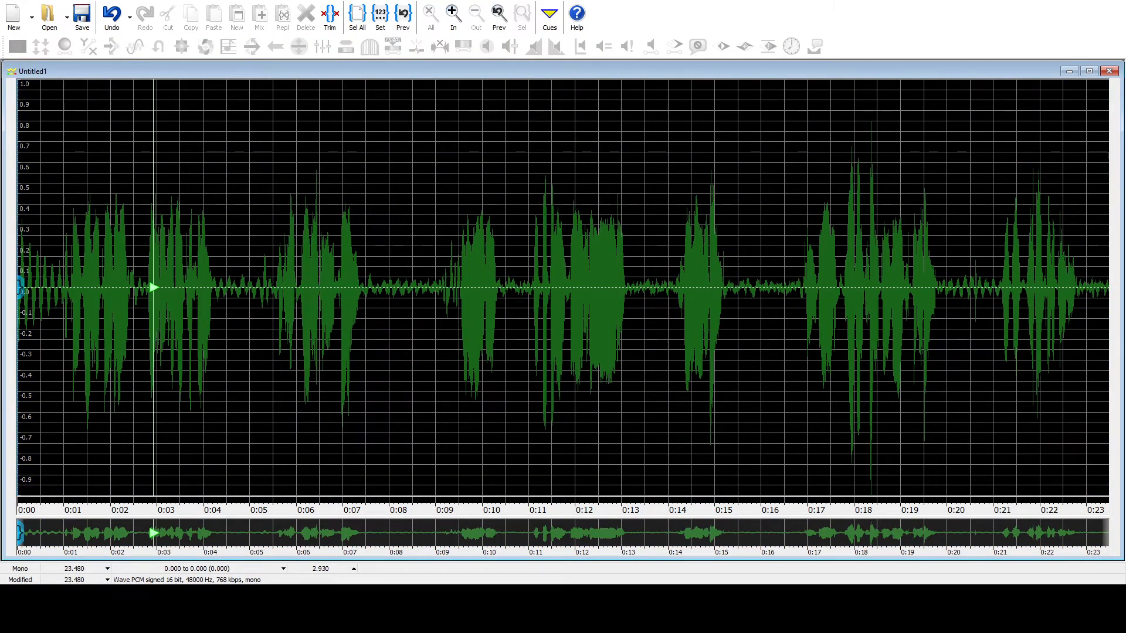
Step: Try to gate out the background noise between phrases across the whole recording, and listen to the result
{"action": "key", "text": "ctrl+a"}
{"action": "key", "text": "space"}
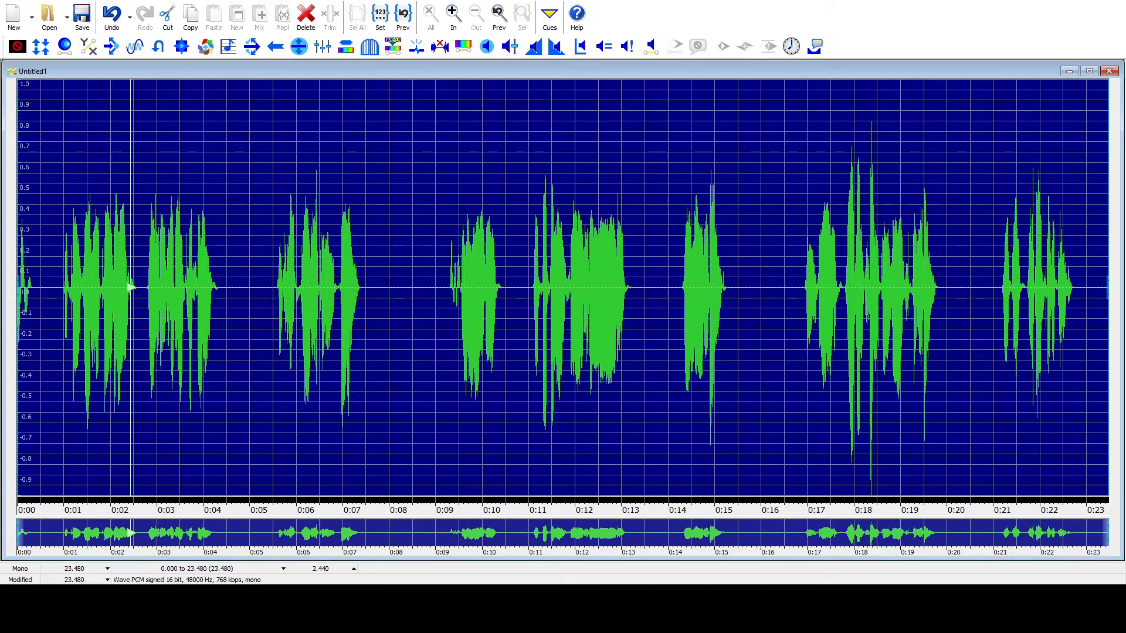
{"action": "key", "text": "space"}
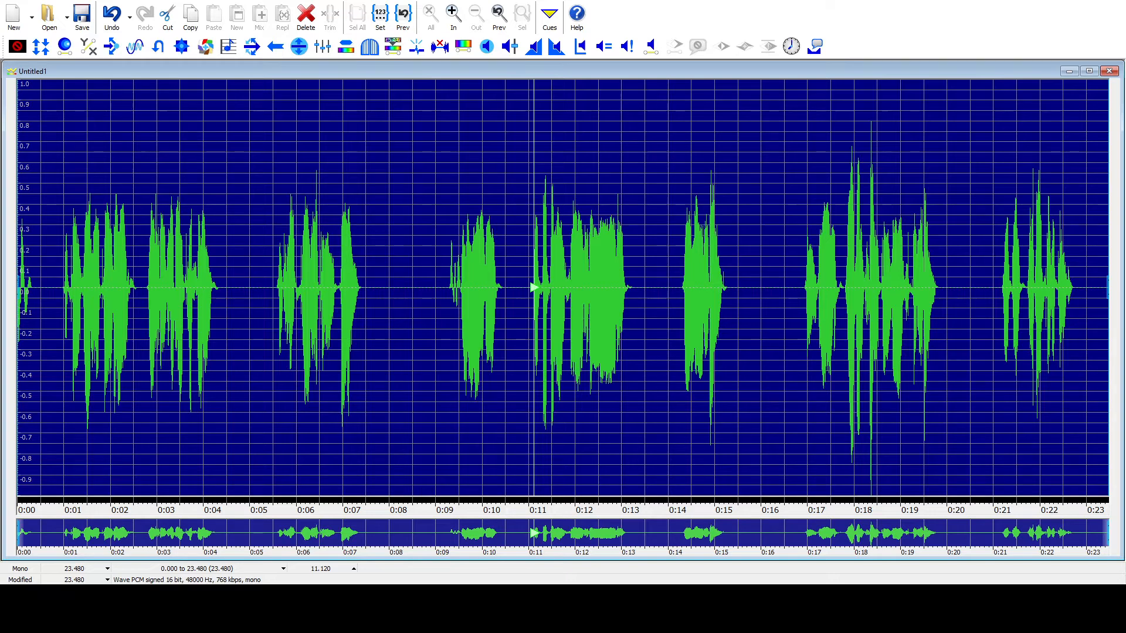
Step: Undo the noise gating and play the recording from its start
{"action": "key", "text": "ctrl+z"}
{"action": "key", "text": "space"}
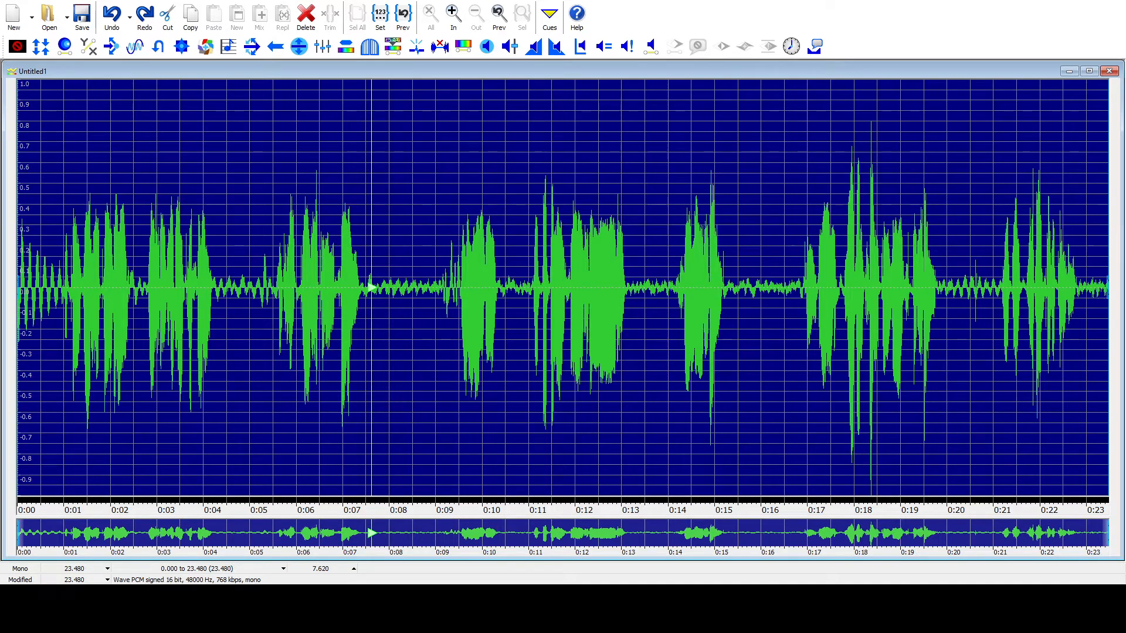
{"action": "key", "text": "F4"}
{"action": "key", "text": "F4"}
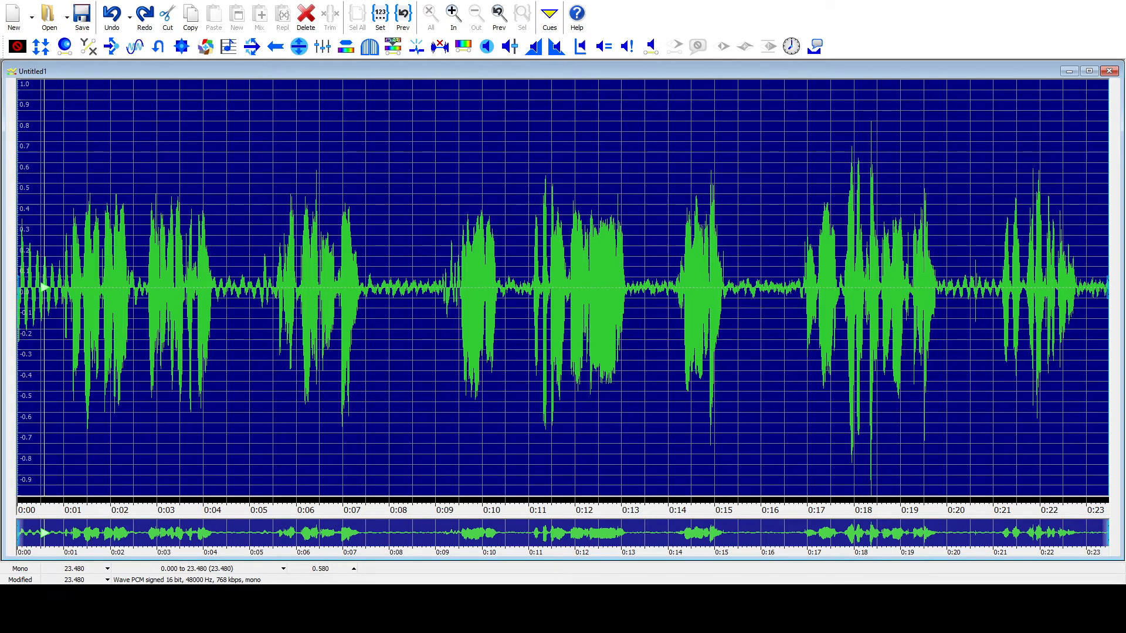
Step: Copy the noise-only section from 0.430 to 0.620 s near the start, and select the whole recording again
{"action": "left_click_drag", "start_coordinate": [20, 288], "coordinate": [36, 288]}
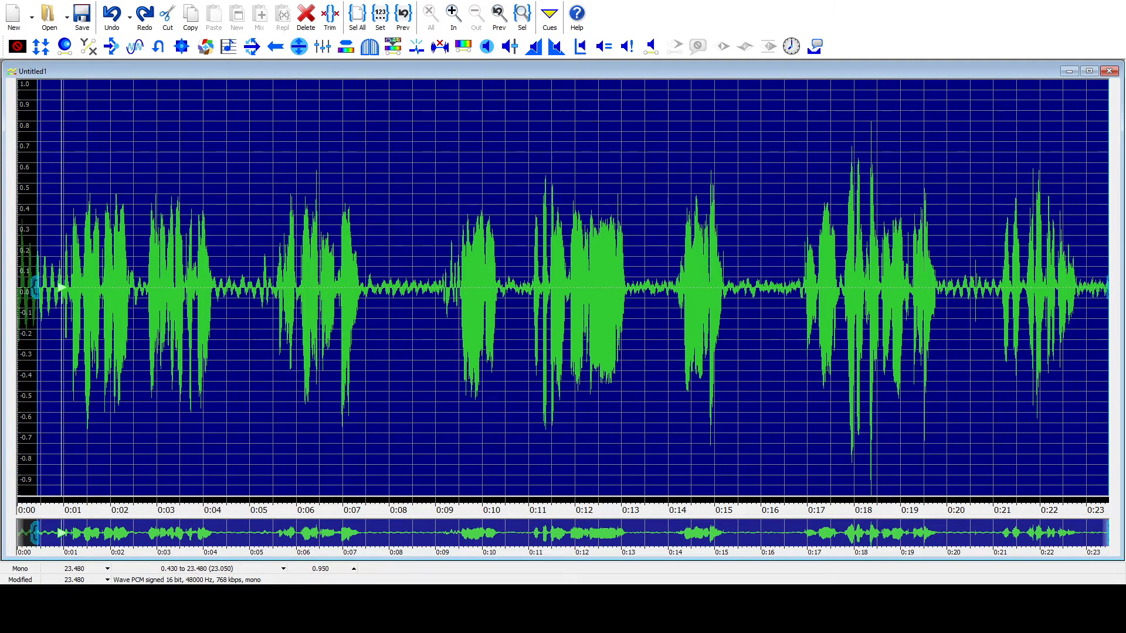
{"action": "key", "text": "F4"}
{"action": "key", "text": "]"}
{"action": "key", "text": "F4"}
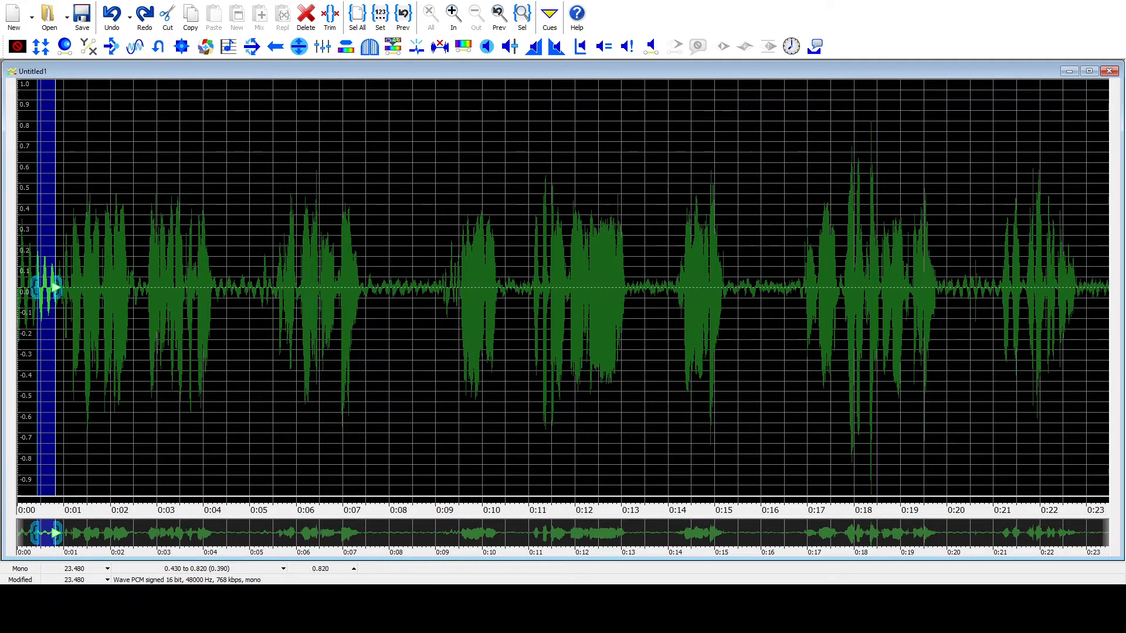
{"action": "key", "text": "]"}
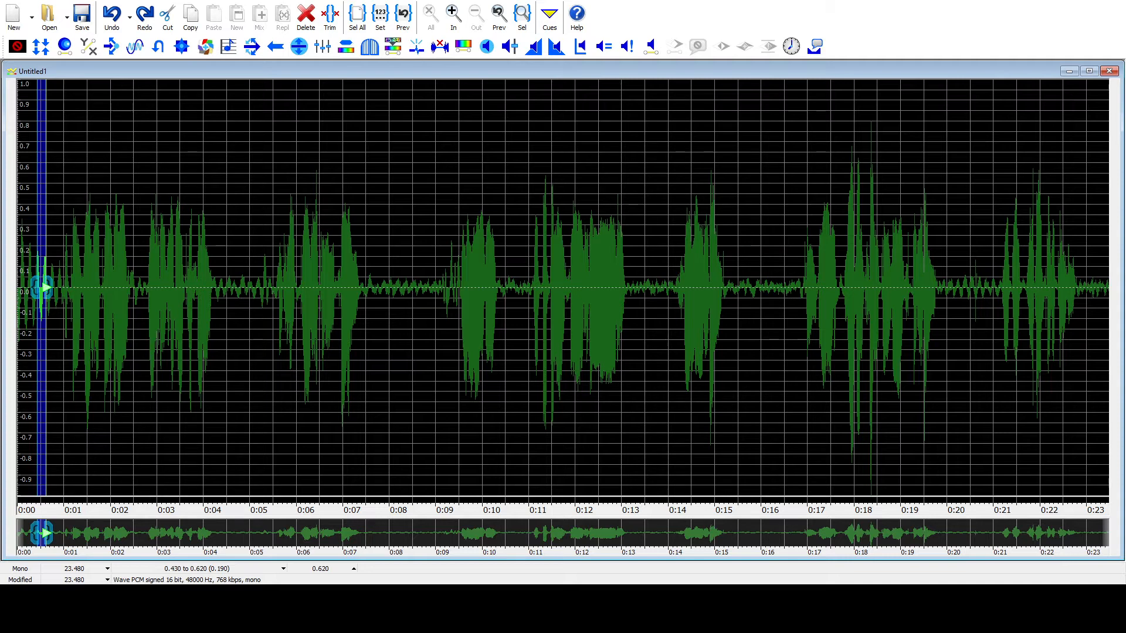
{"action": "key", "text": "ctrl+c"}
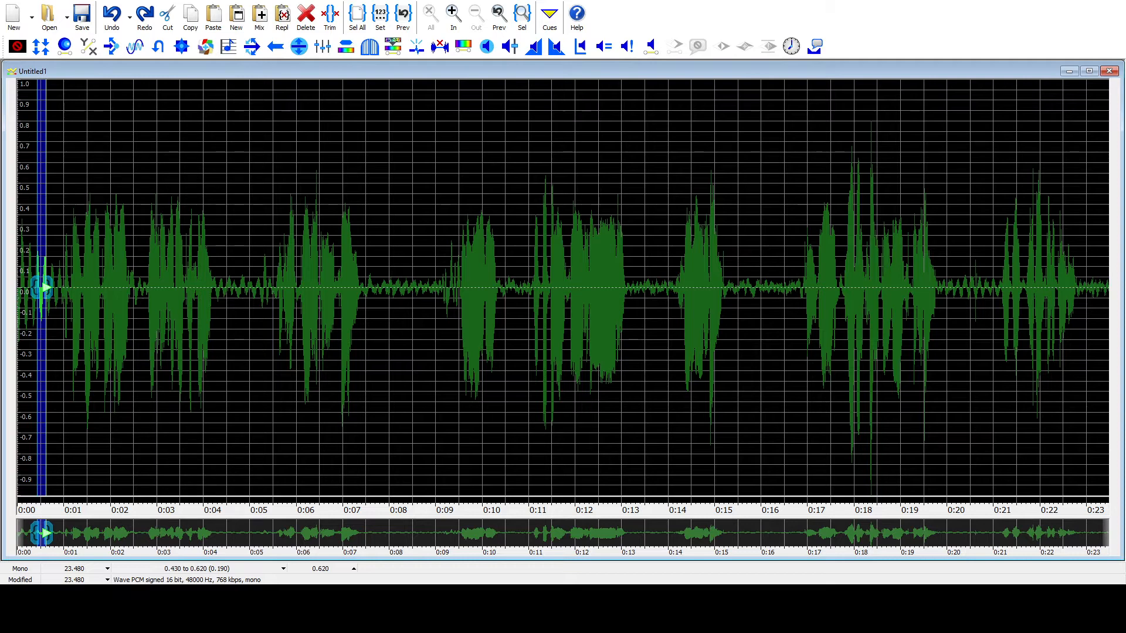
{"action": "key", "text": "ctrl+a"}
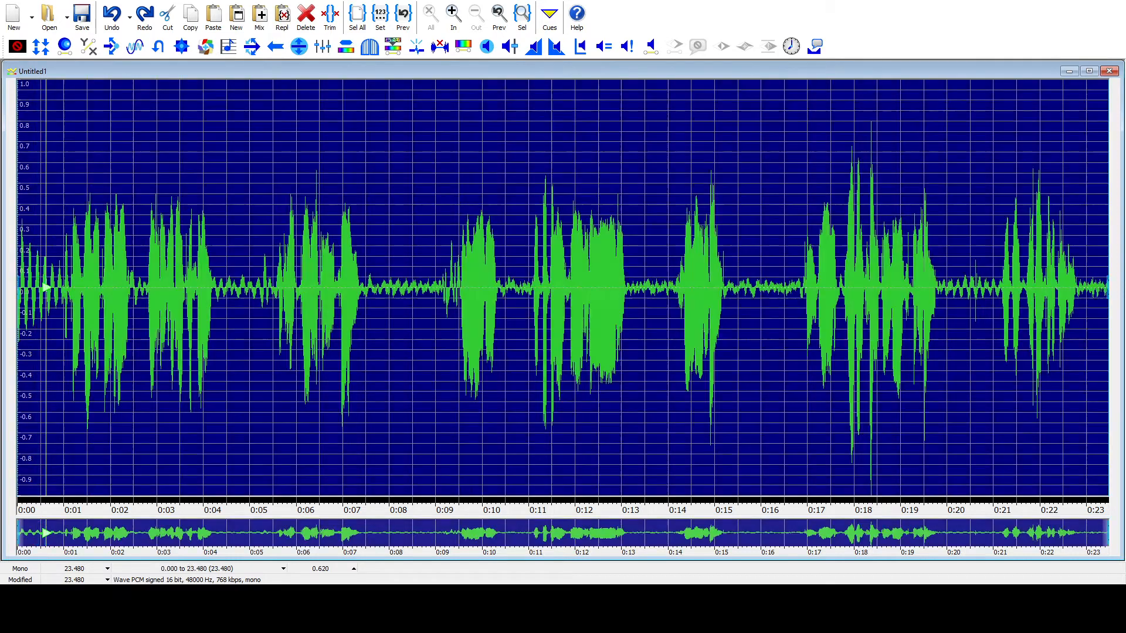
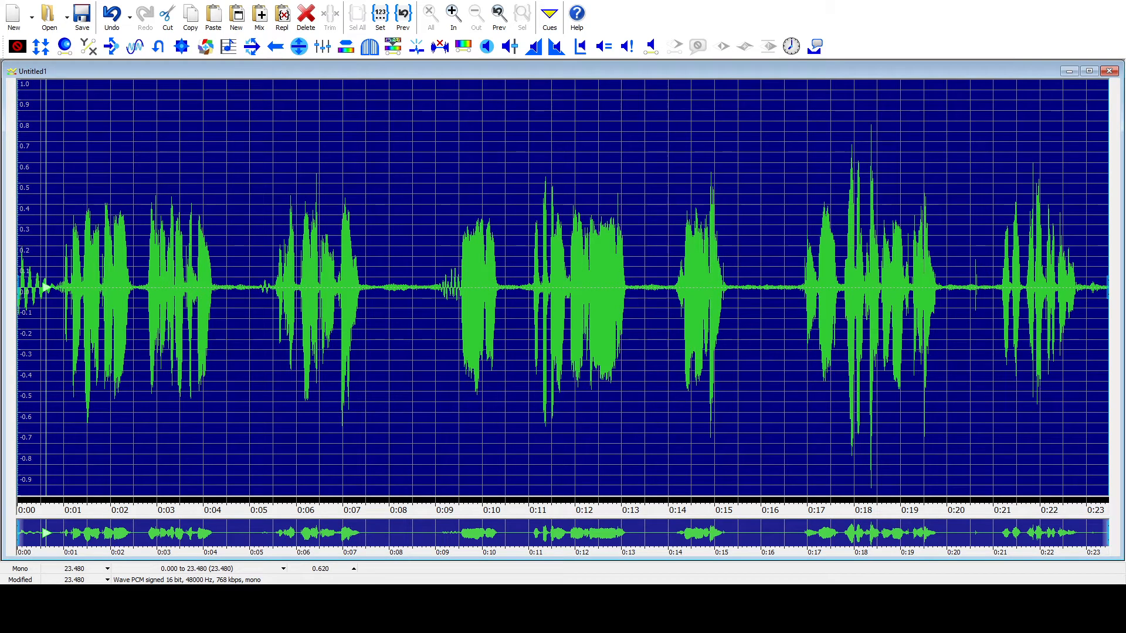
Step: Compare the recording by ear with and without the noise reduction, undoing it for a listen and restoring it
{"action": "key", "text": "space"}
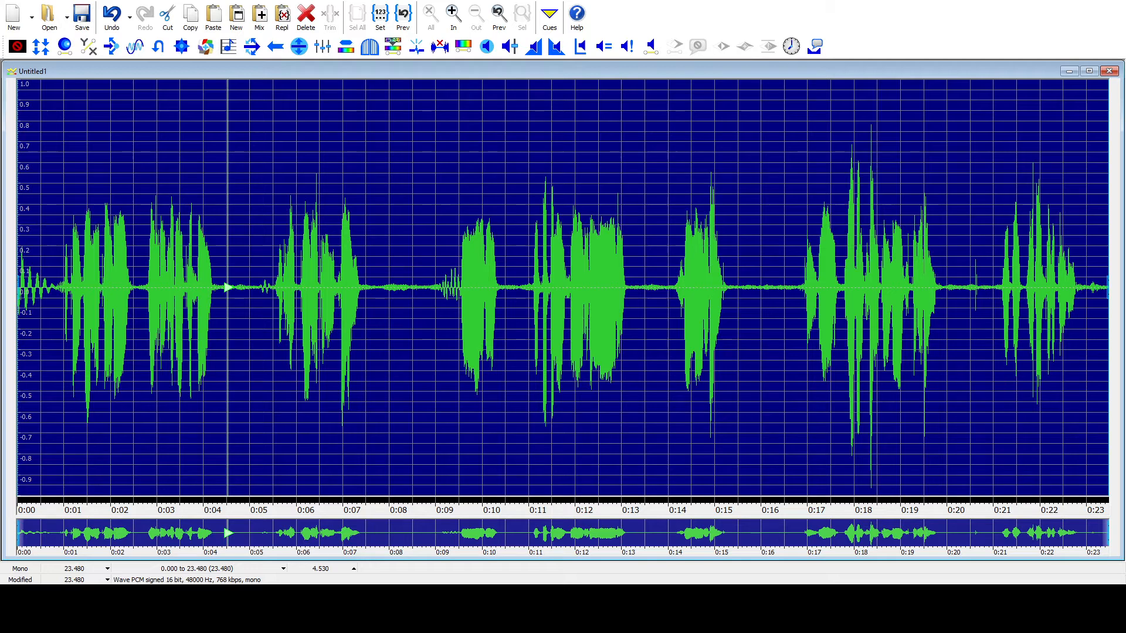
{"action": "key", "text": "ctrl+z"}
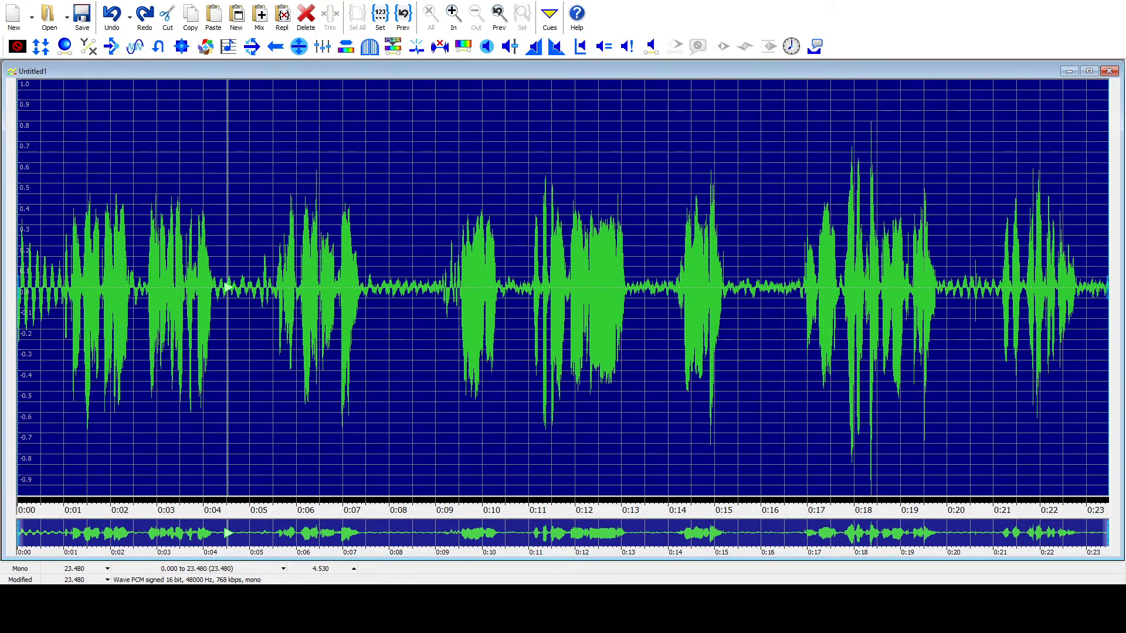
{"action": "key", "text": "space"}
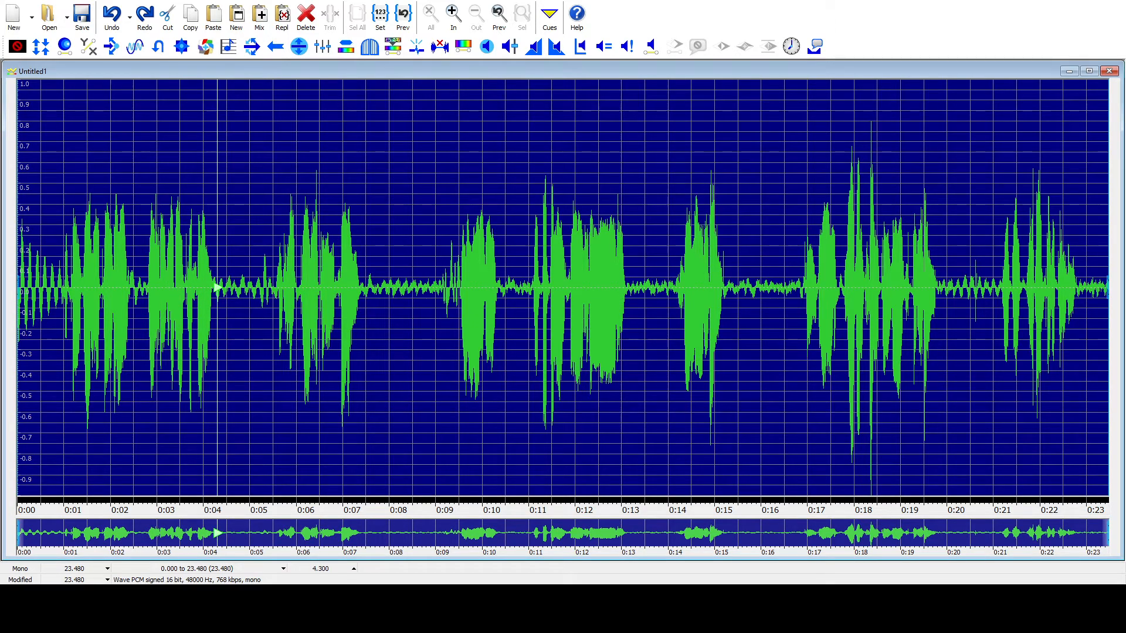
{"action": "key", "text": "ctrl+y"}
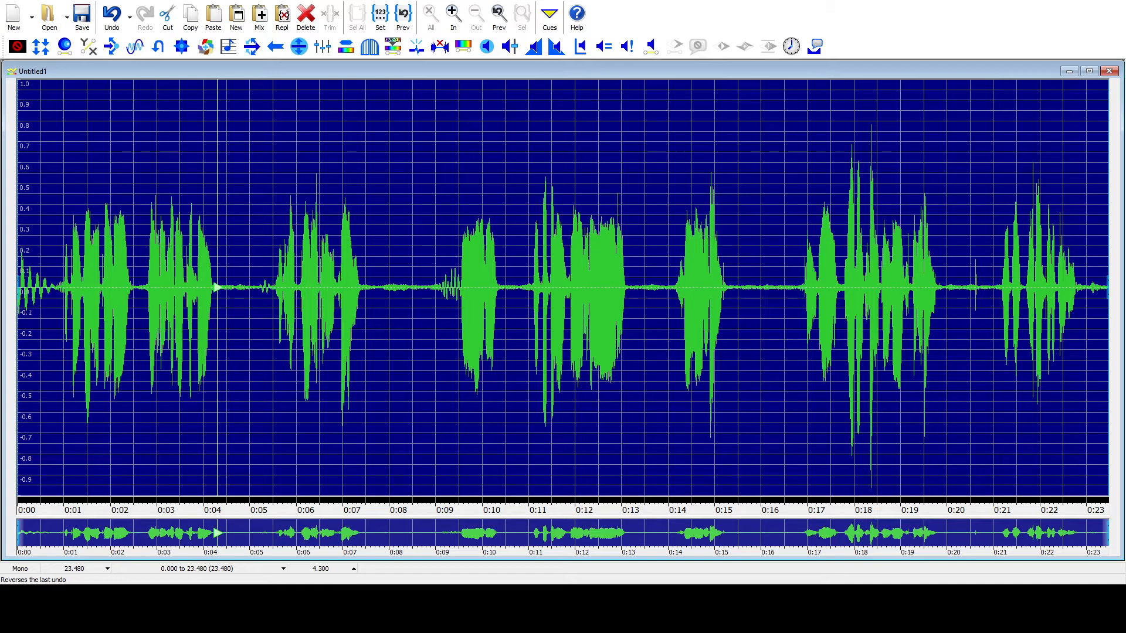
Step: Play the noise-gated recording from its start to judge the silences between phrases
{"action": "key", "text": "space"}
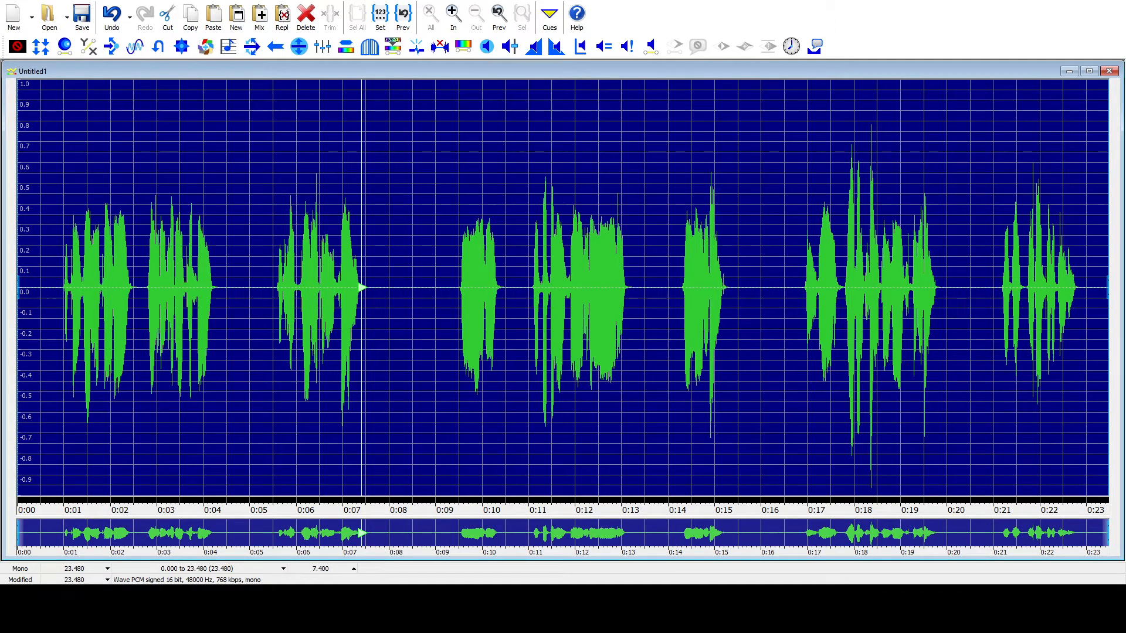
{"action": "key", "text": "space"}
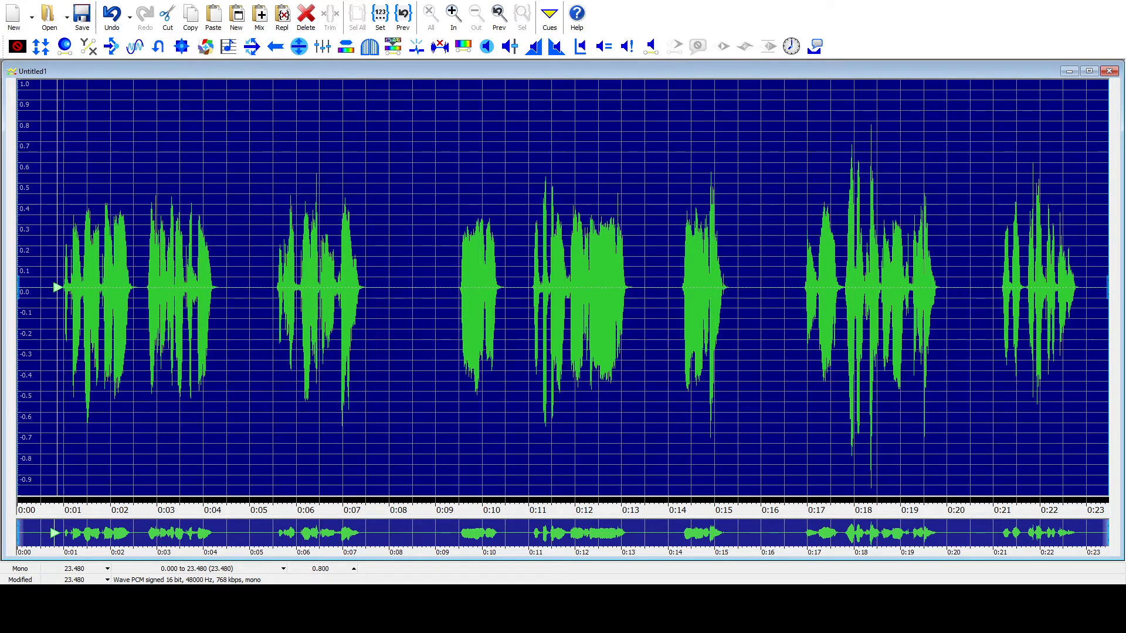
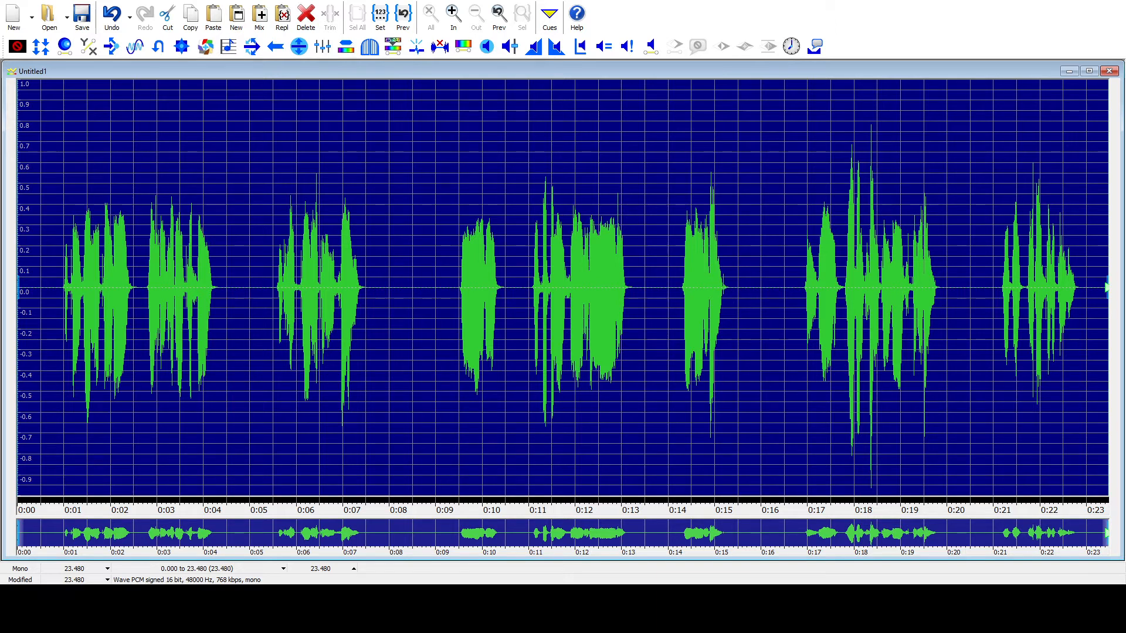
Step: Listen to the recording, try Silence Reduction on all of it, play the shortened result, and undo the effect
{"action": "key", "text": "space"}
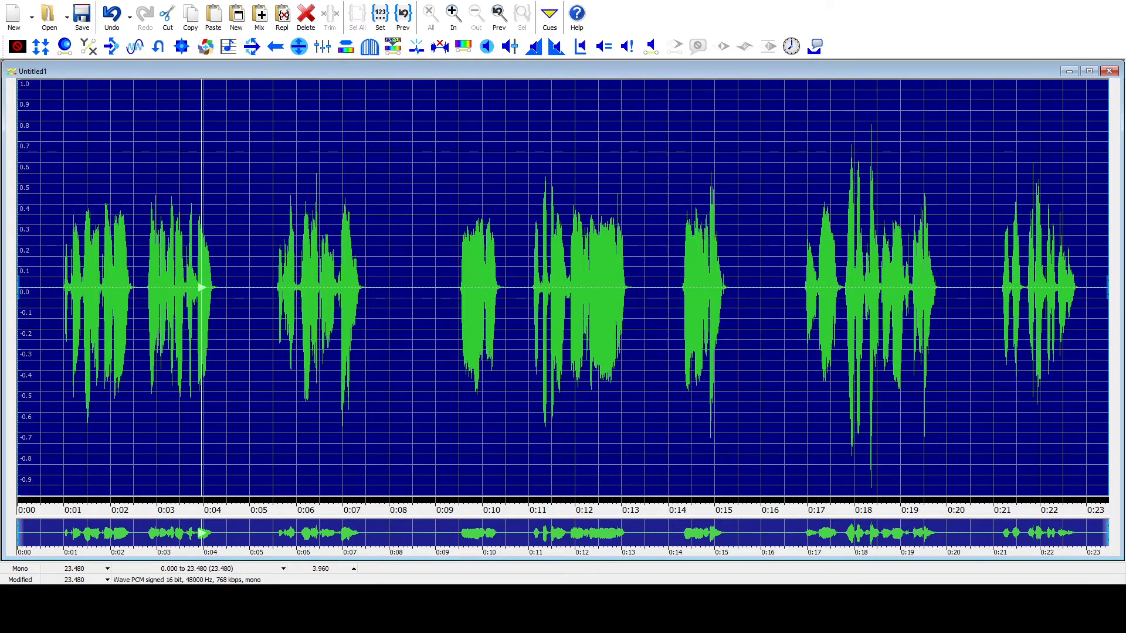
{"action": "key", "text": "F4"}
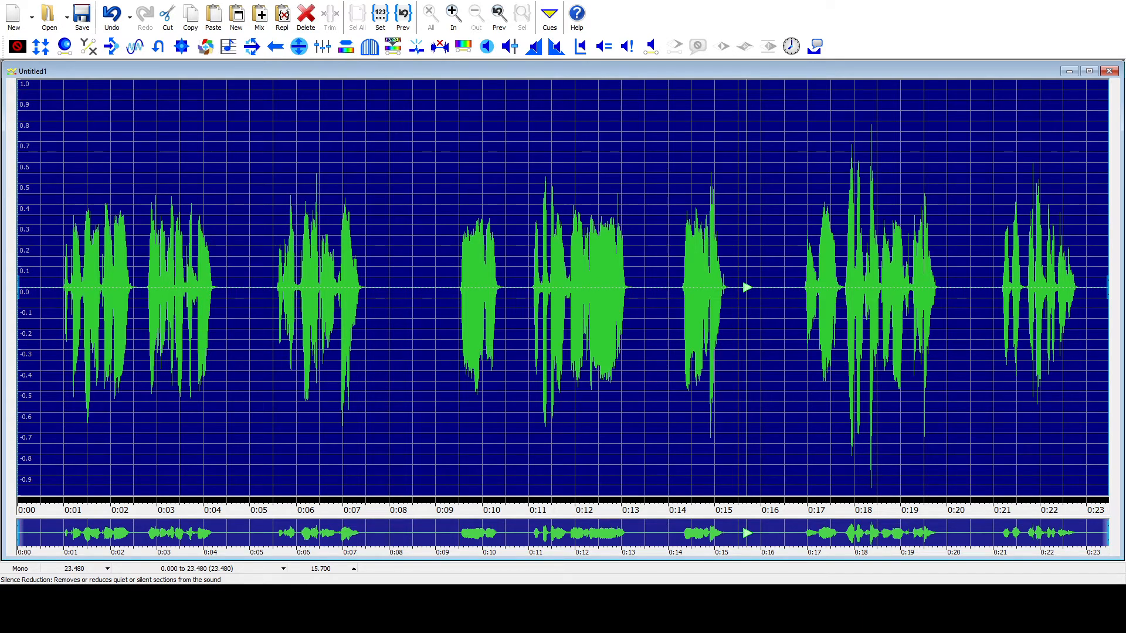
{"action": "left_click", "coordinate": [440, 46]}
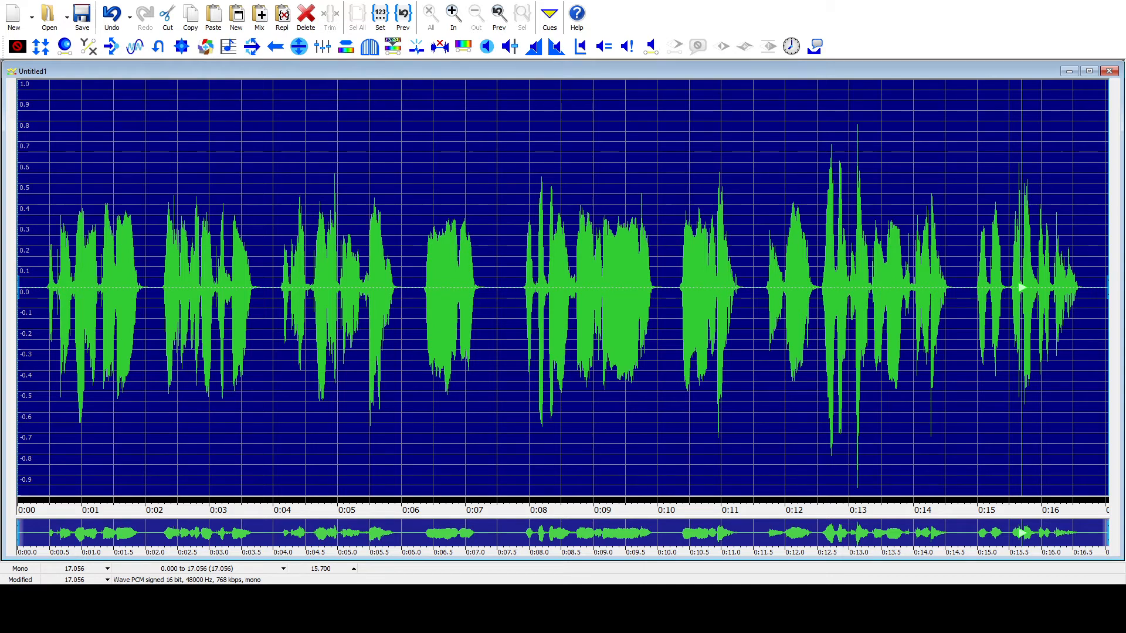
{"action": "key", "text": "space"}
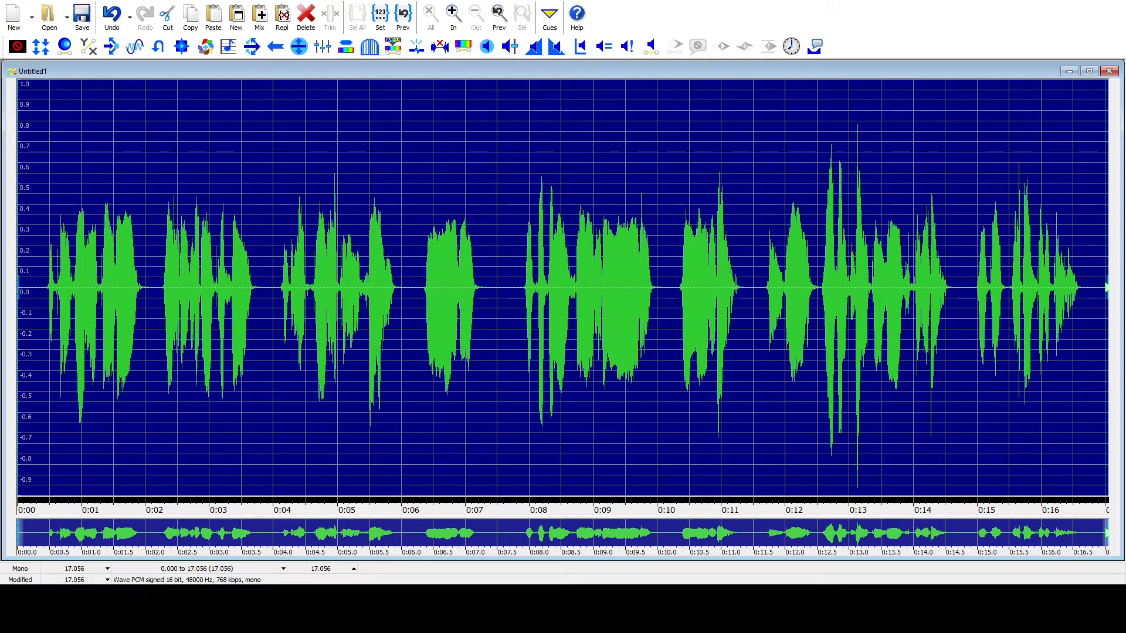
{"action": "key", "text": "ctrl+z"}
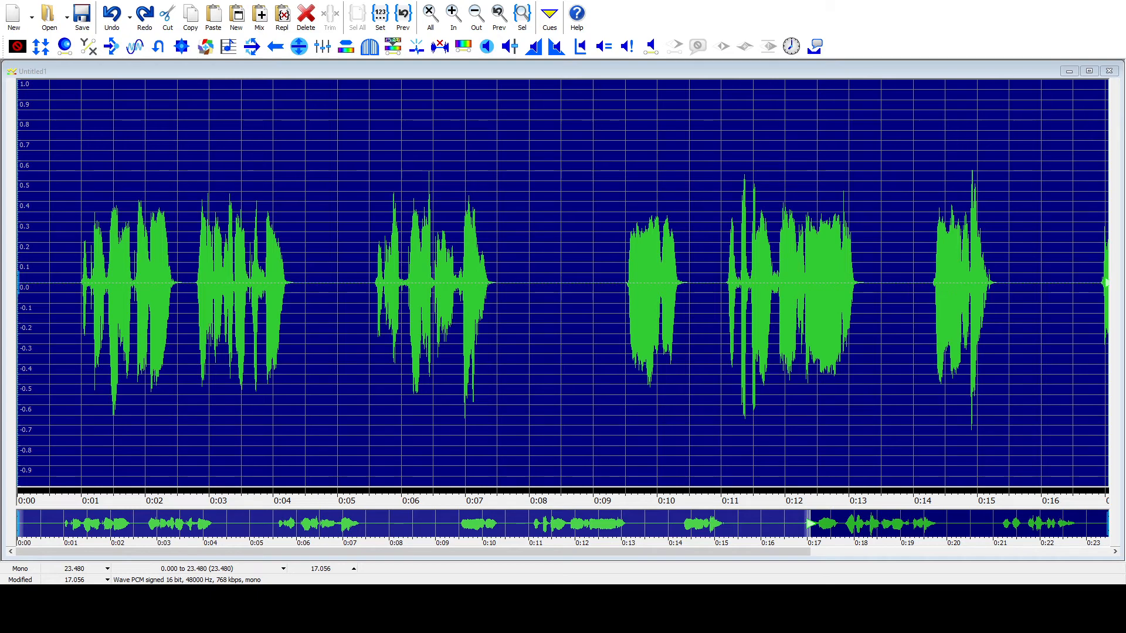
Step: Try a stronger Silence Reduction that removes the pauses between phrases almost entirely, listen to it, and undo it
{"action": "key", "text": "Return"}
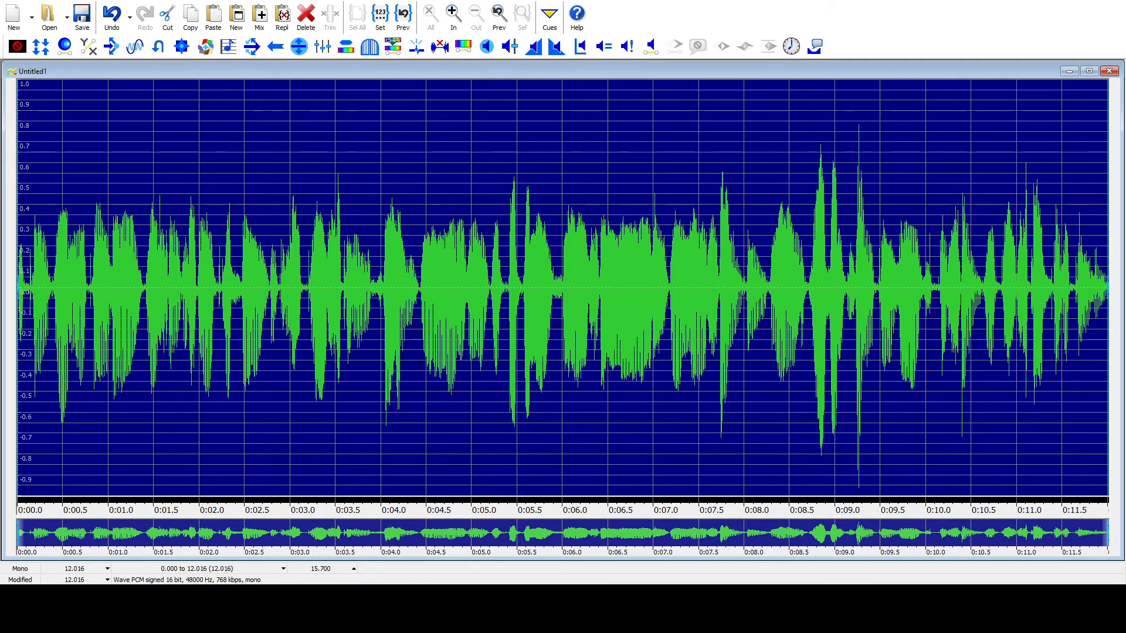
{"action": "key", "text": "space"}
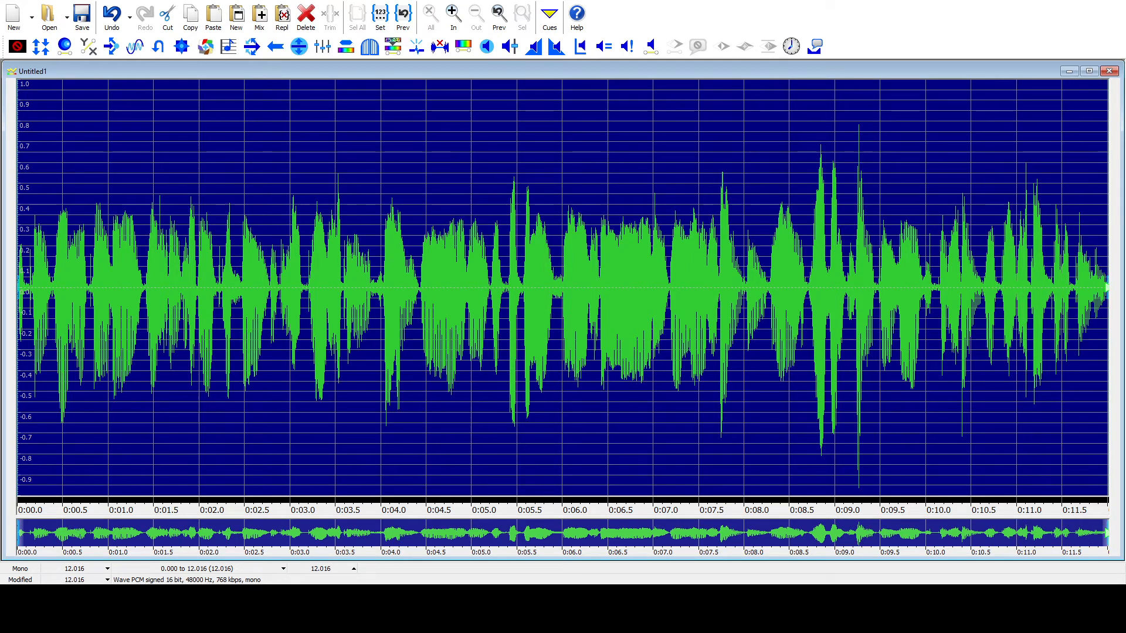
{"action": "key", "text": "ctrl+z"}
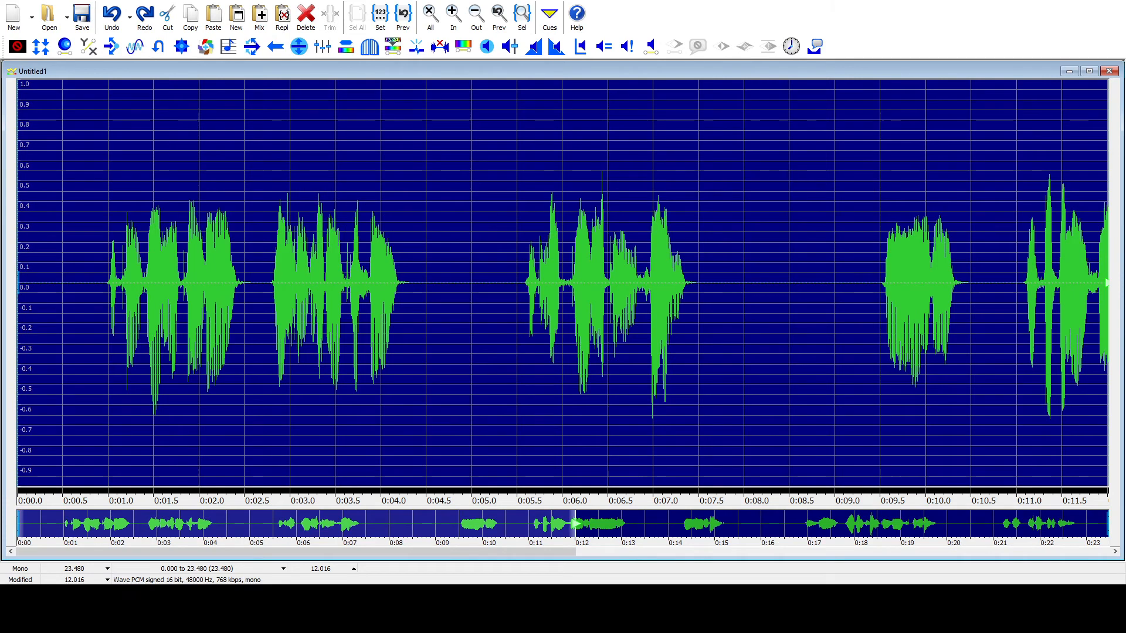
Step: Try a gentler Silence Reduction that leaves short pauses between the phrases, listen to it, and undo it
{"action": "key", "text": "alt+Tab"}
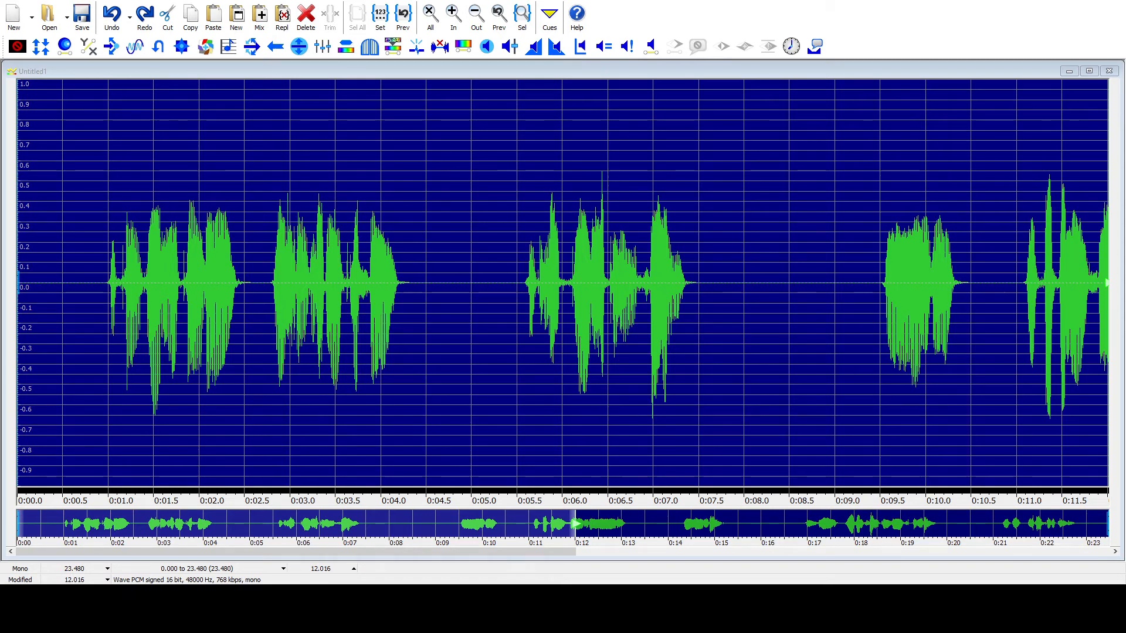
{"action": "key", "text": "Return"}
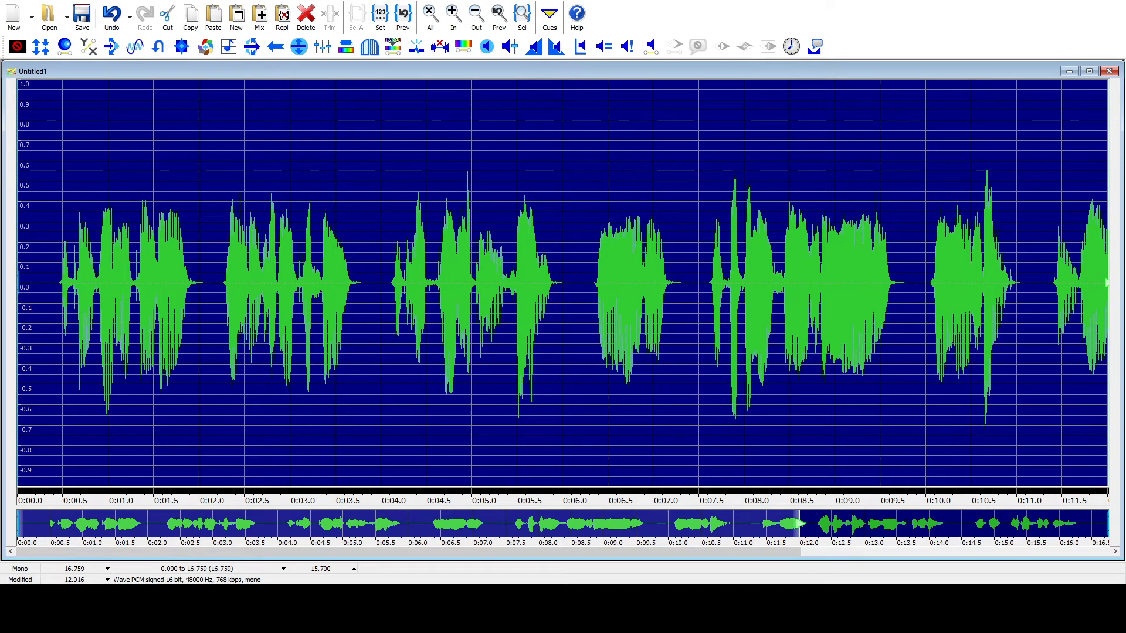
{"action": "key", "text": "space"}
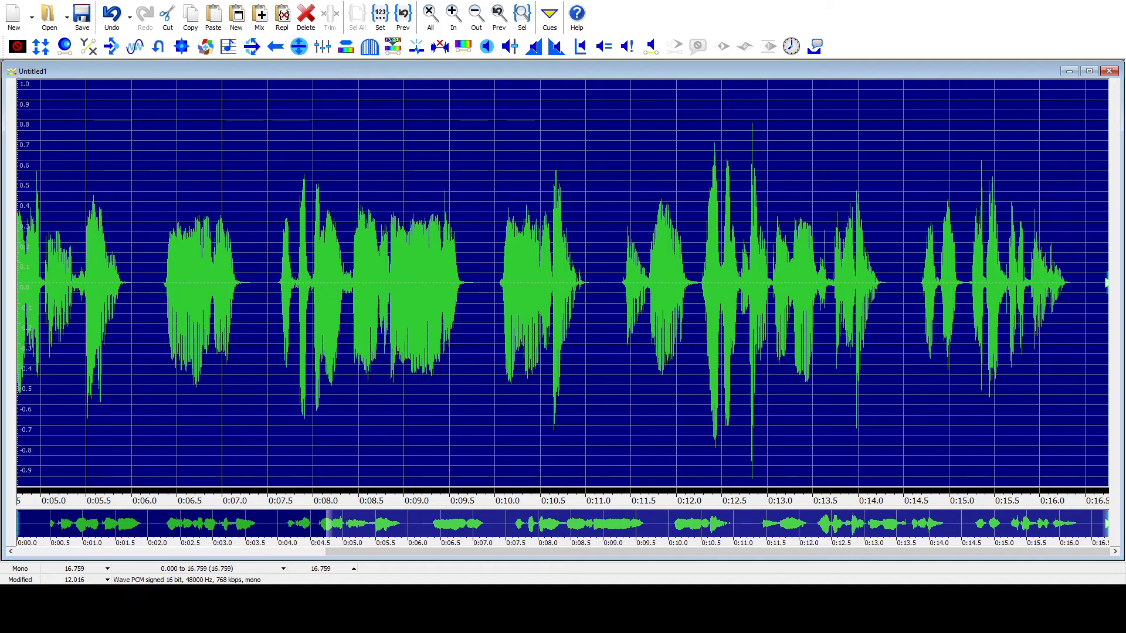
{"action": "key", "text": "ctrl+z"}
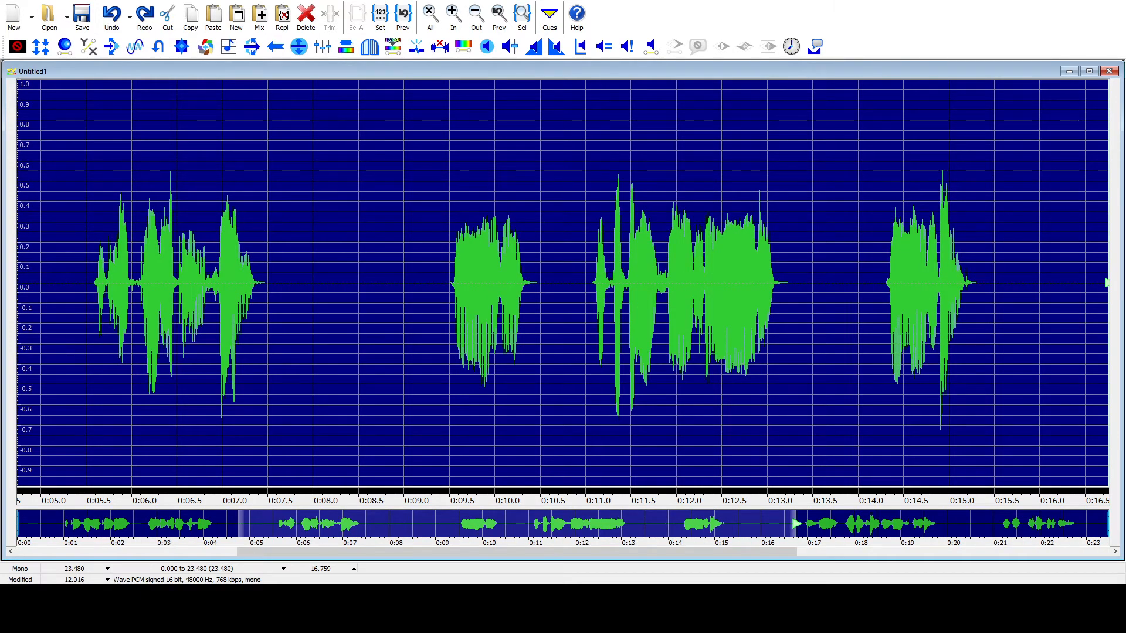
Step: Apply Silence Reduction to the whole recording, leaving slightly longer pauses between phrases, and play part of the result
{"action": "key", "text": "alt+Tab"}
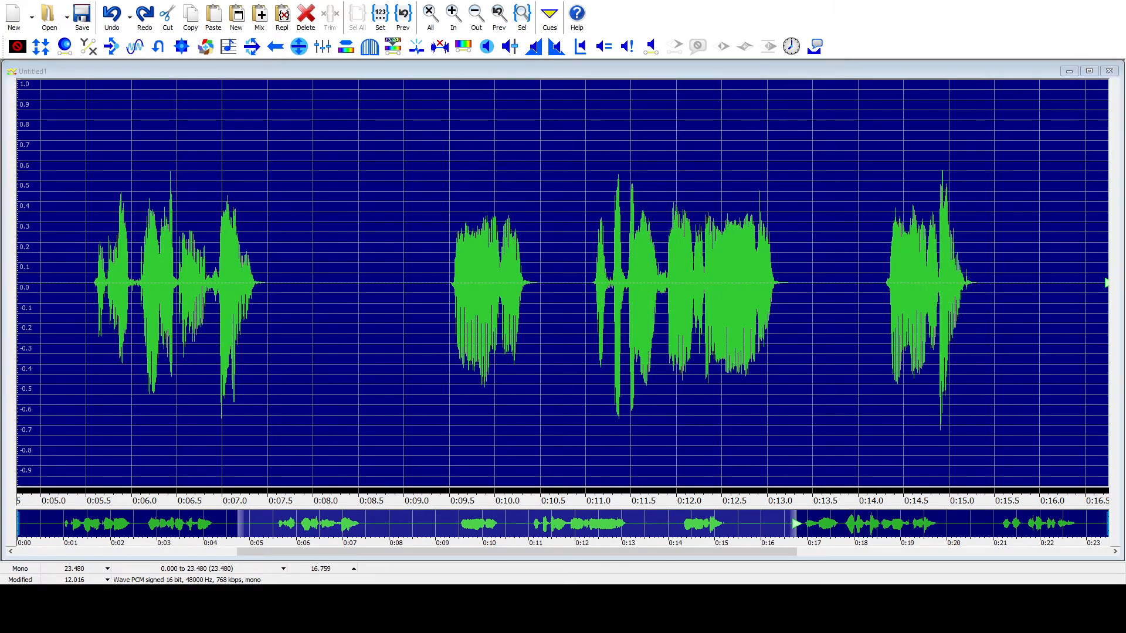
{"action": "key", "text": "Return"}
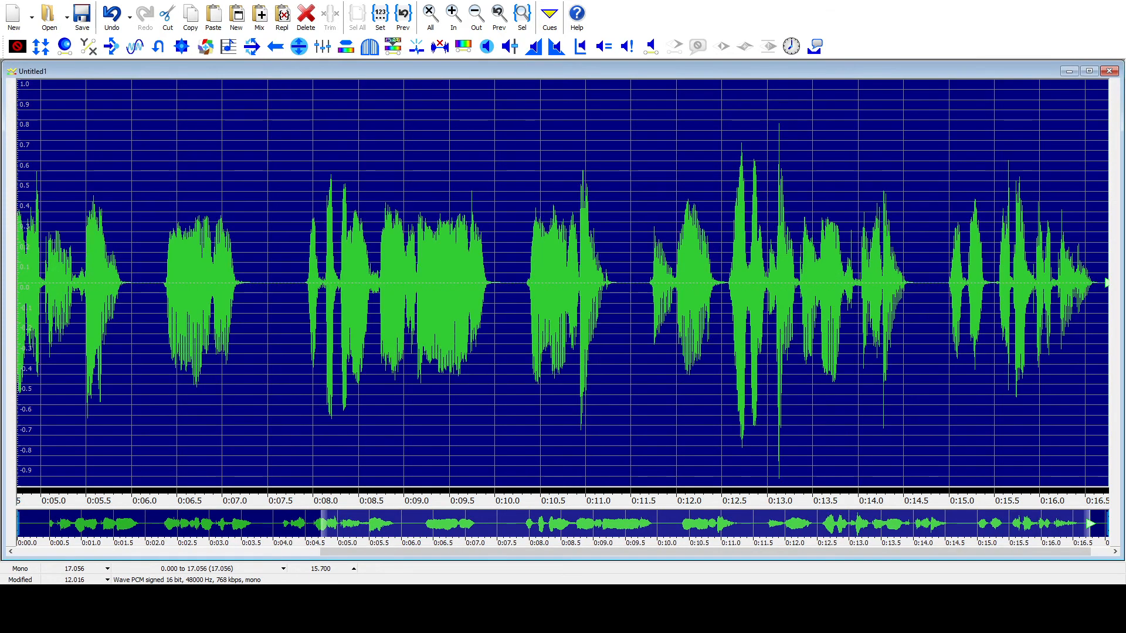
{"action": "key", "text": "space"}
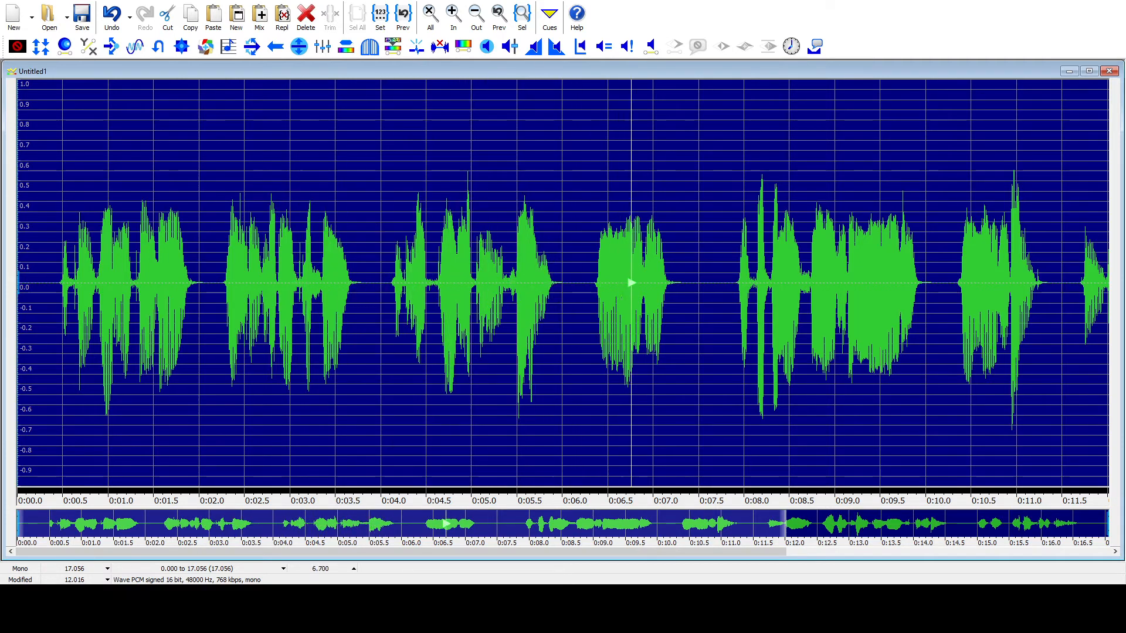
{"action": "key", "text": "F7"}
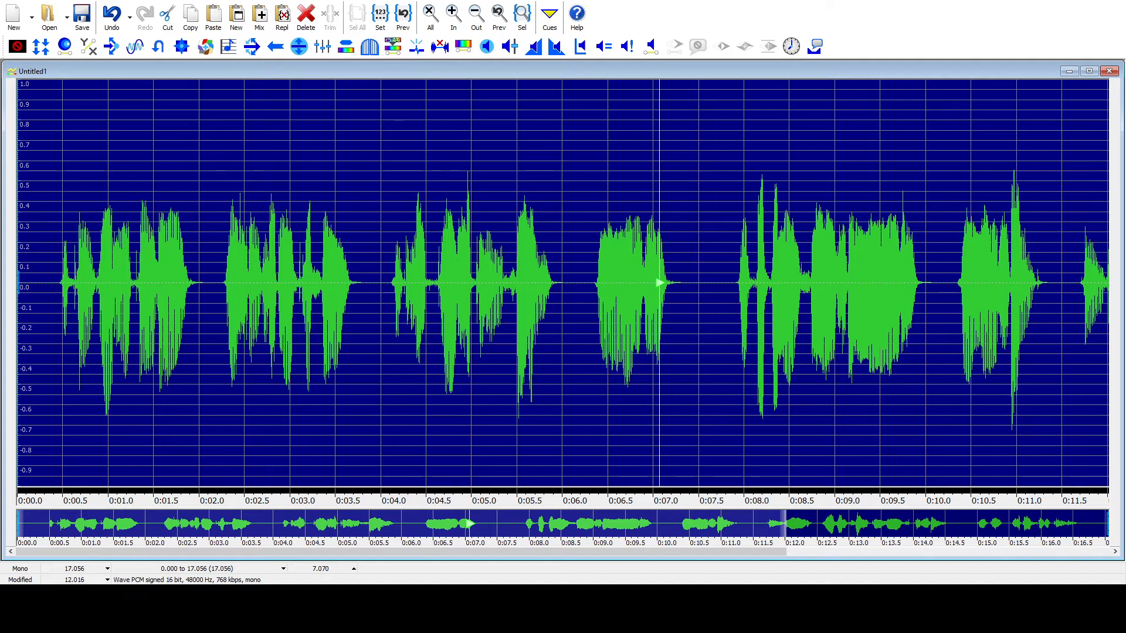
Step: Delete the whole recording and record a new speech clip about 9 seconds long with one louder phrase
{"action": "key", "text": "Delete"}
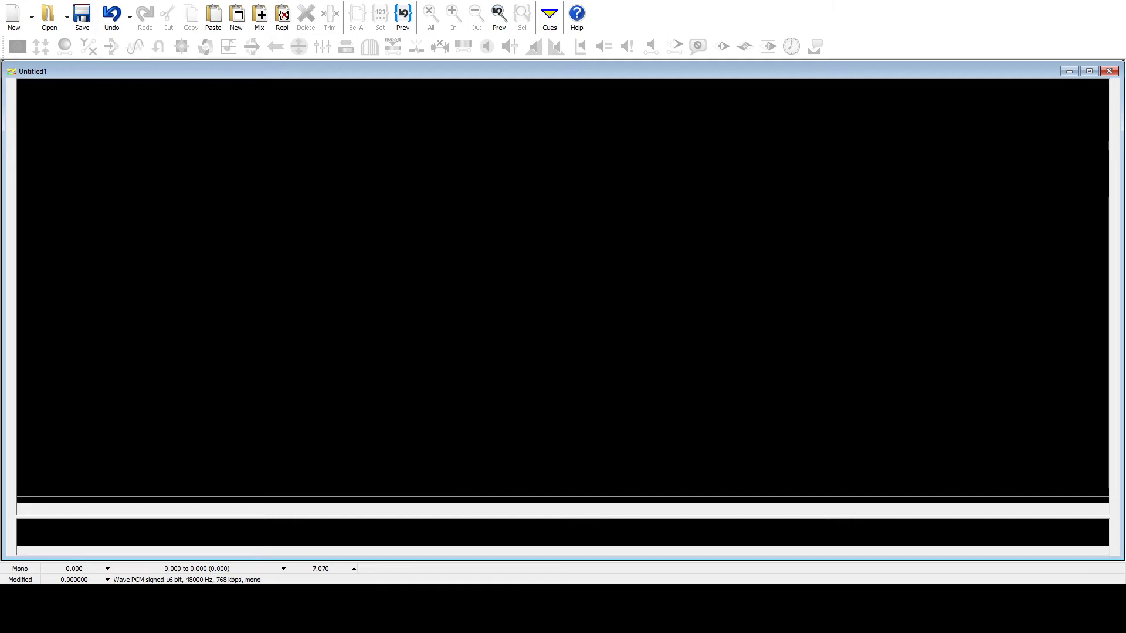
{"action": "key", "text": "ctrl+v"}
{"action": "key", "text": "space"}
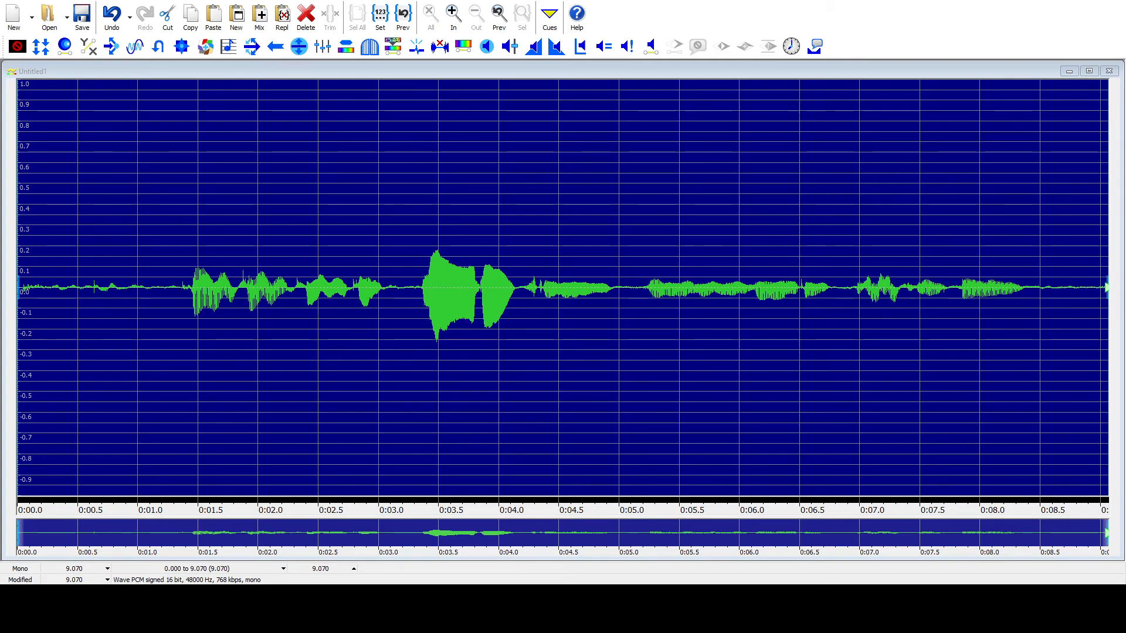
{"action": "key", "text": "alt+Tab"}
Step: Select the loud phrase from 3.160 to 4.180 seconds in the new clip and delete it
{"action": "key", "text": "space"}
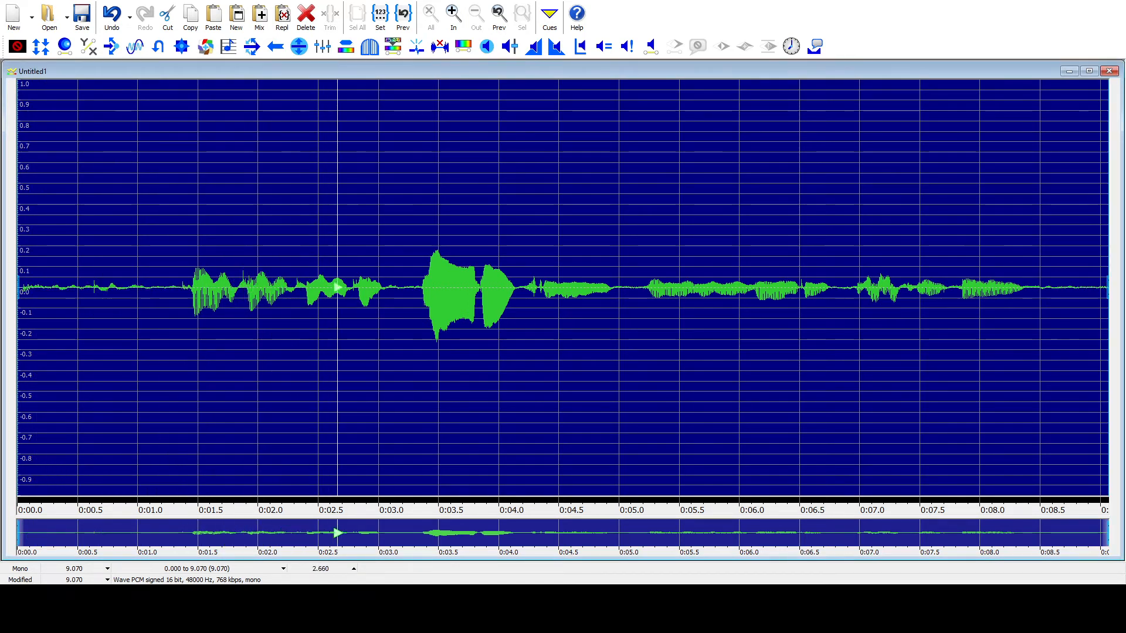
{"action": "key", "text": "["}
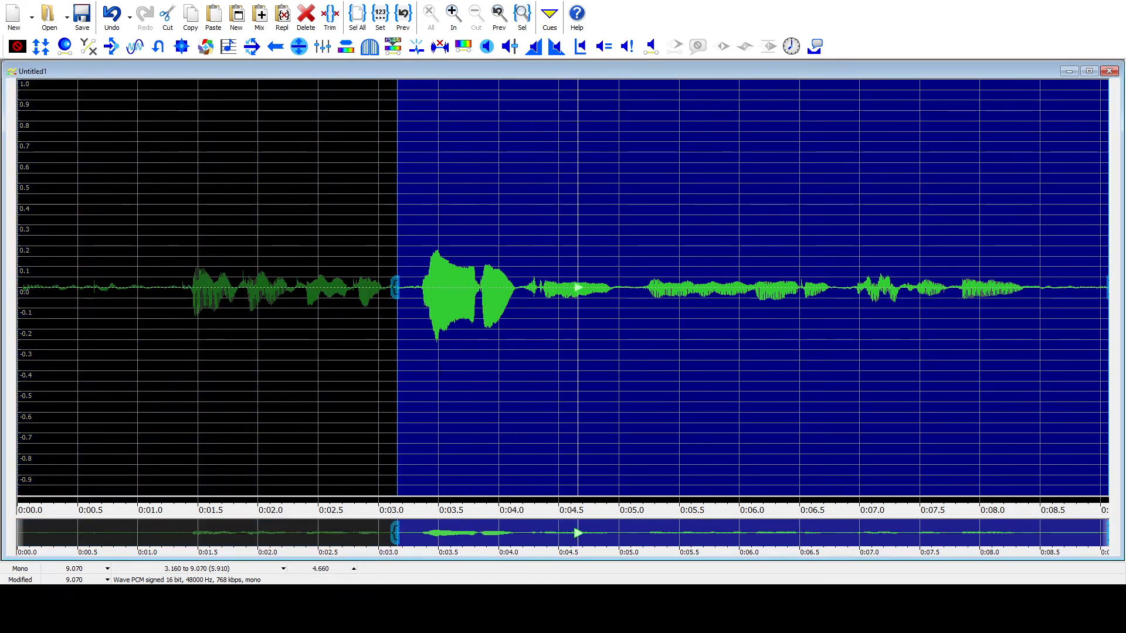
{"action": "key", "text": "space"}
{"action": "key", "text": "]"}
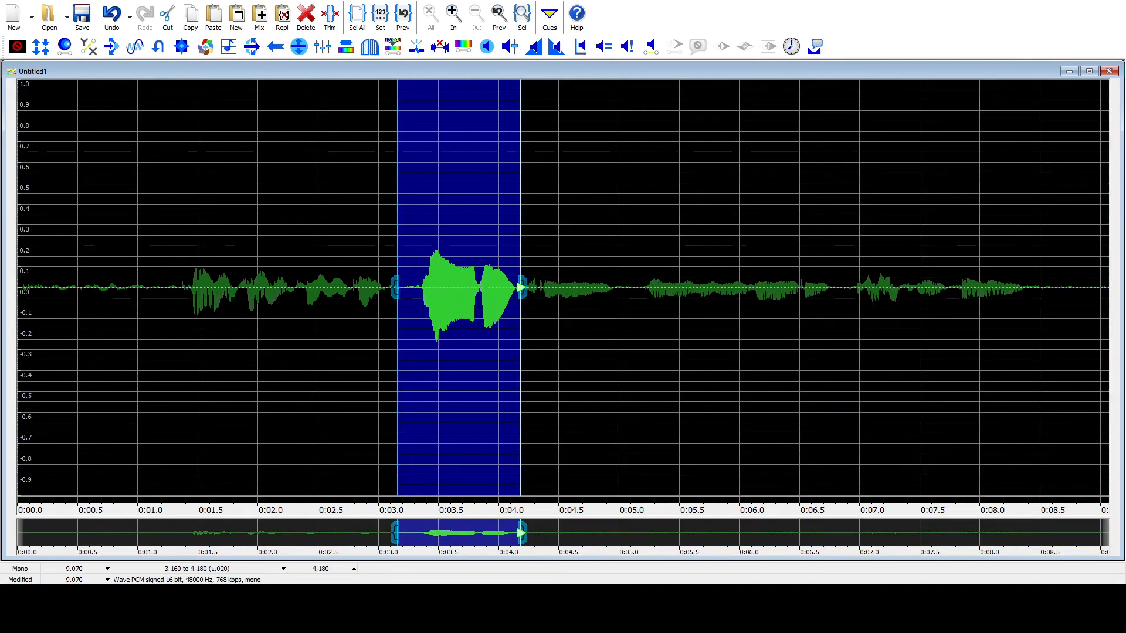
{"action": "key", "text": "Delete"}
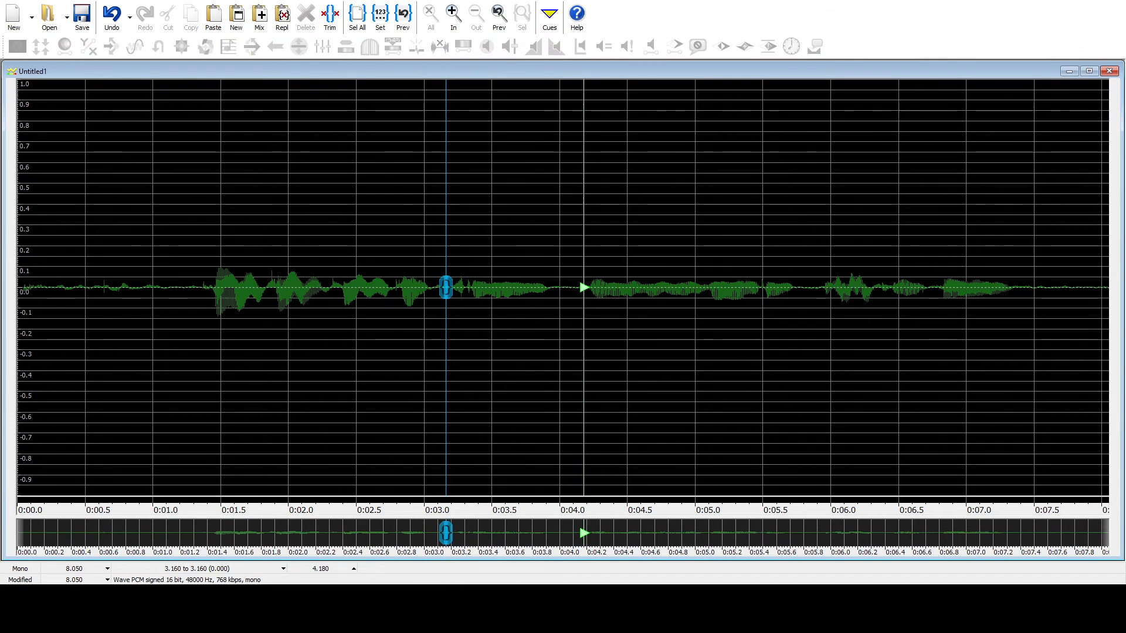
Step: Select and listen to the clip without its loud phrase, and undo the deletion
{"action": "key", "text": "ctrl+a"}
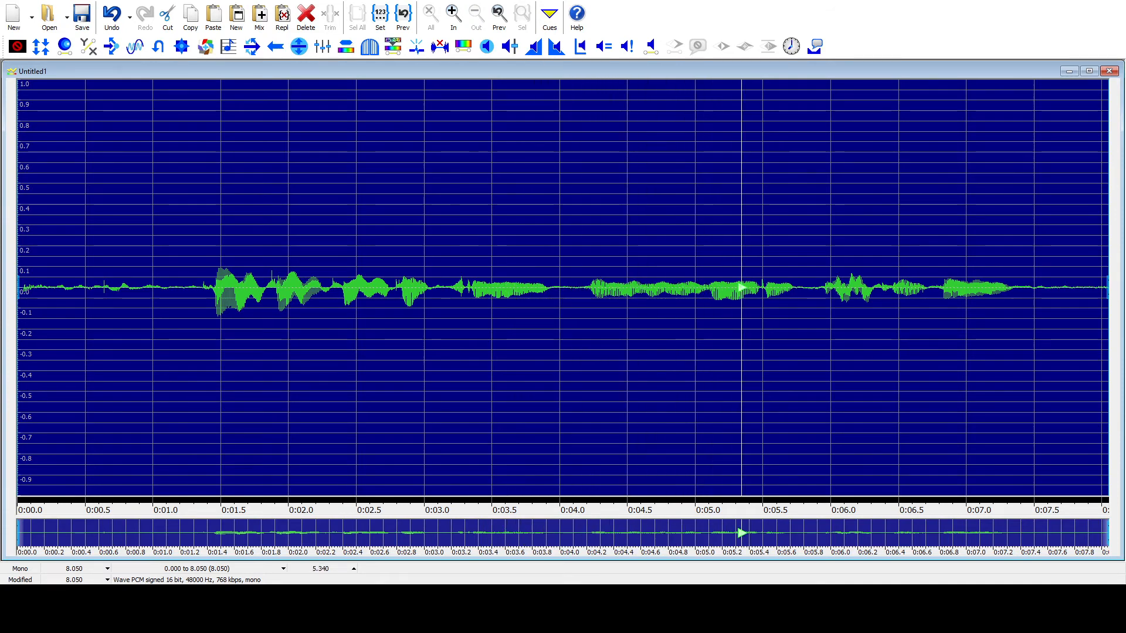
{"action": "key", "text": "alt+Tab"}
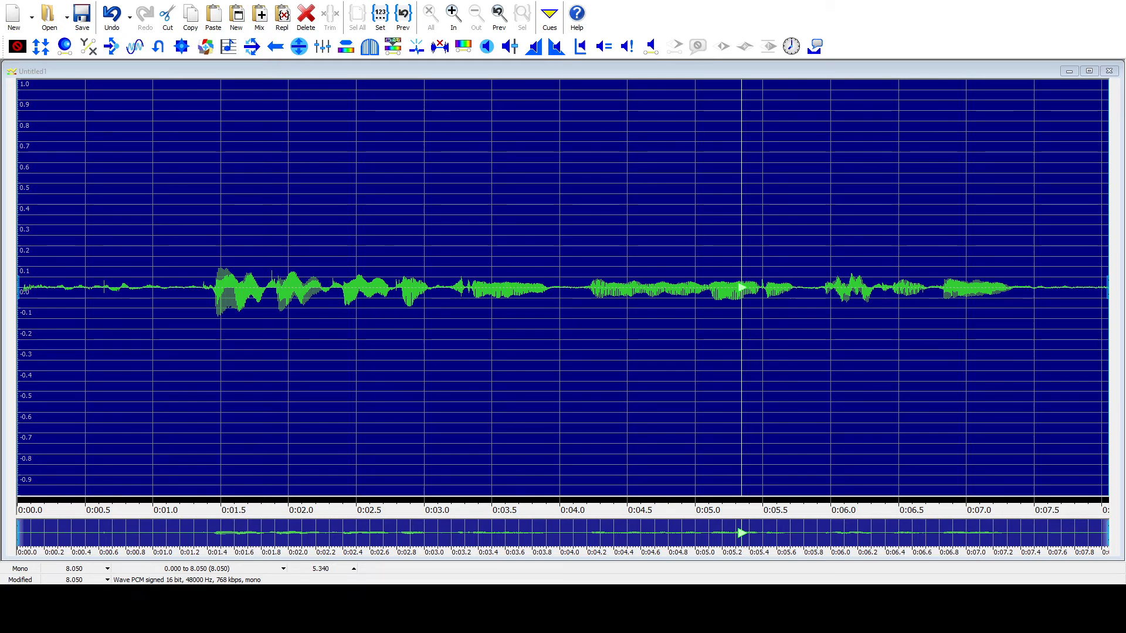
{"action": "key", "text": "alt+Tab"}
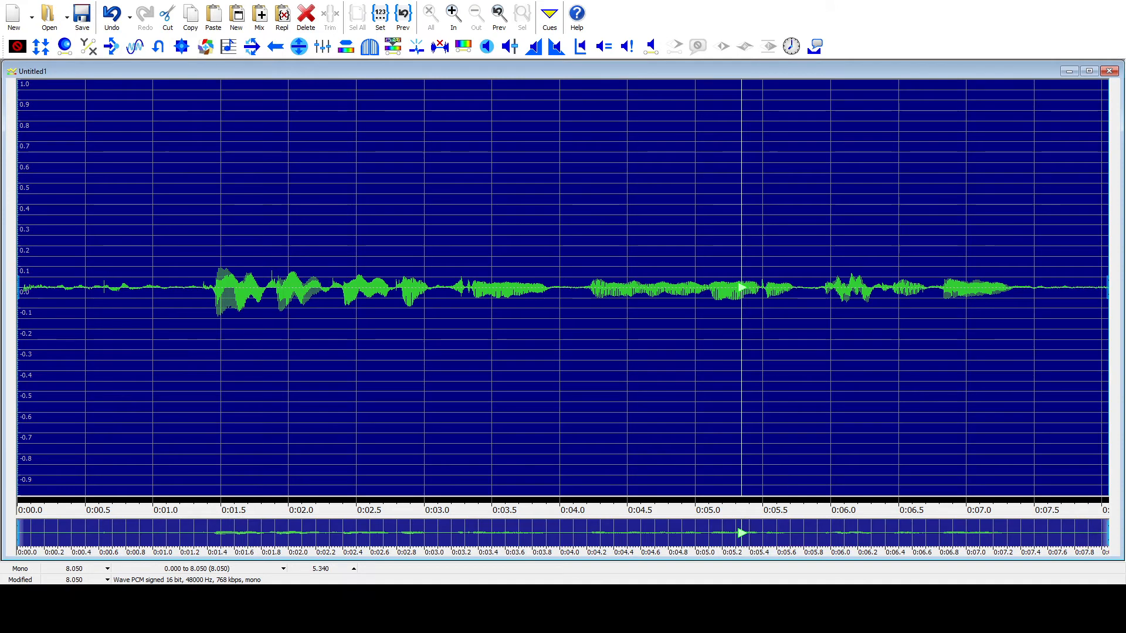
{"action": "key", "text": "space"}
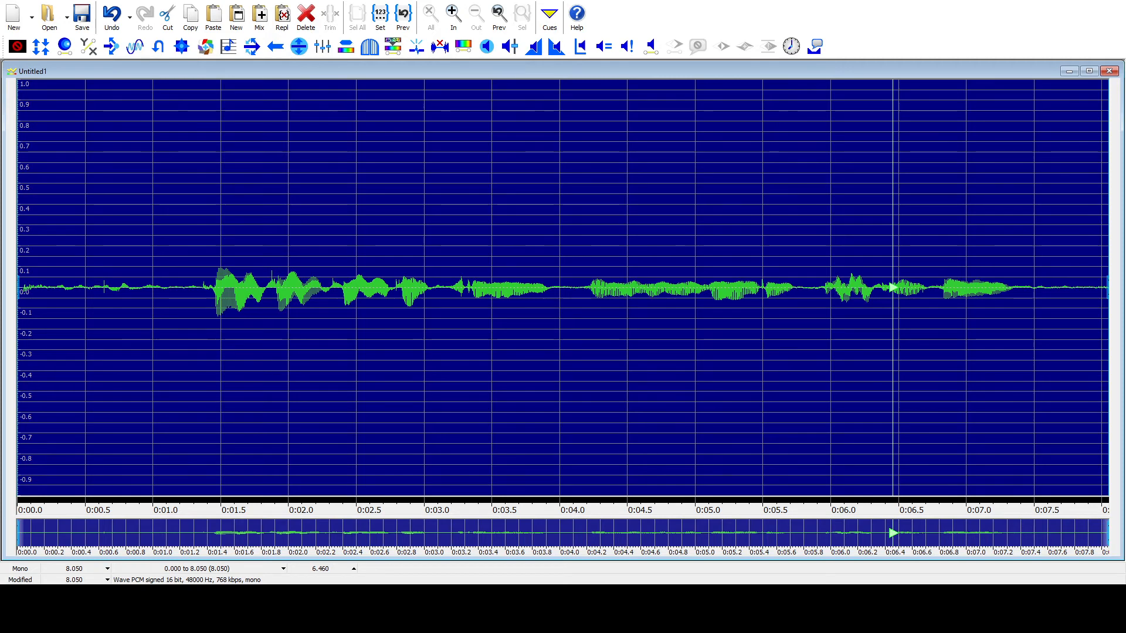
{"action": "key", "text": "ctrl+z"}
{"action": "key", "text": "space"}
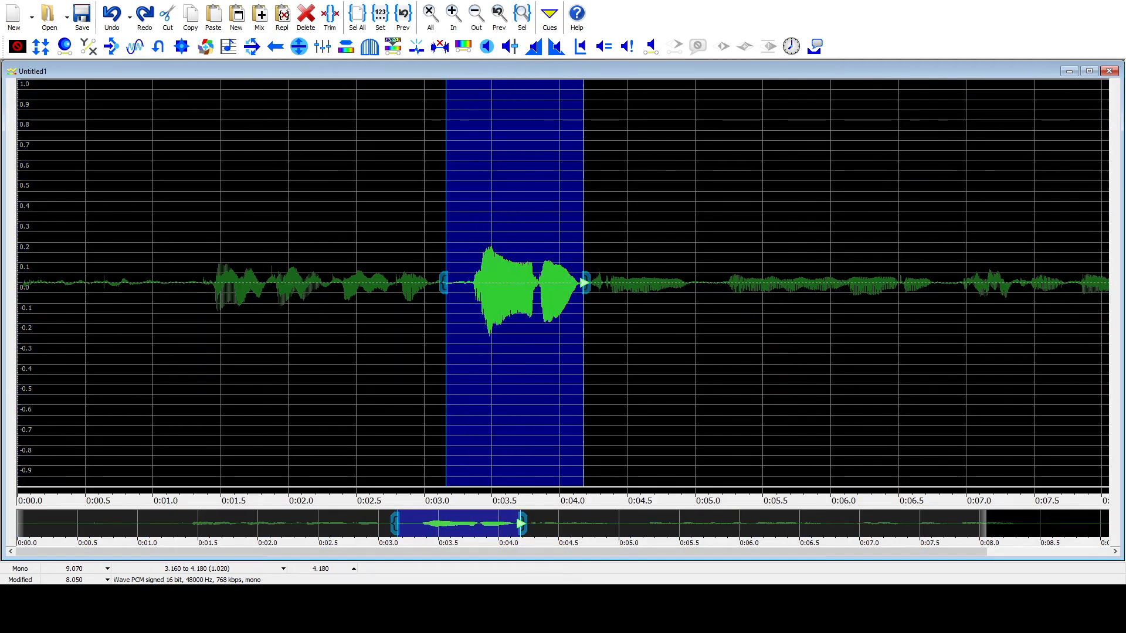
Step: Raise the volume of the entire clip so the loud phrase peaks near full scale, and play the result
{"action": "key", "text": "ctrl+a"}
{"action": "key", "text": "space"}
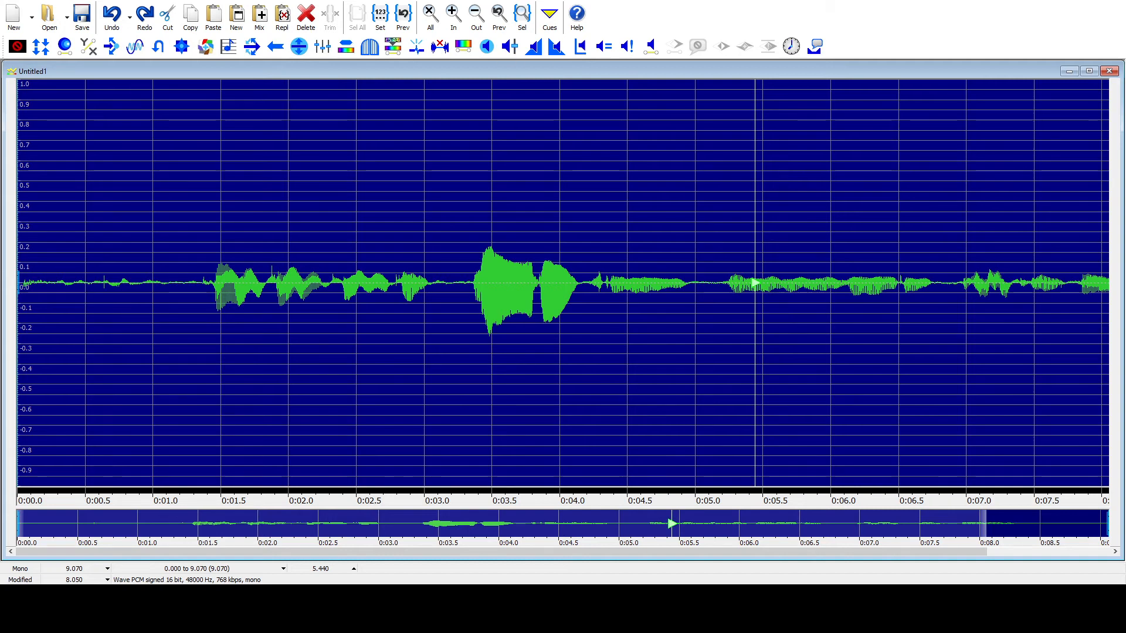
{"action": "key", "text": "alt+Tab"}
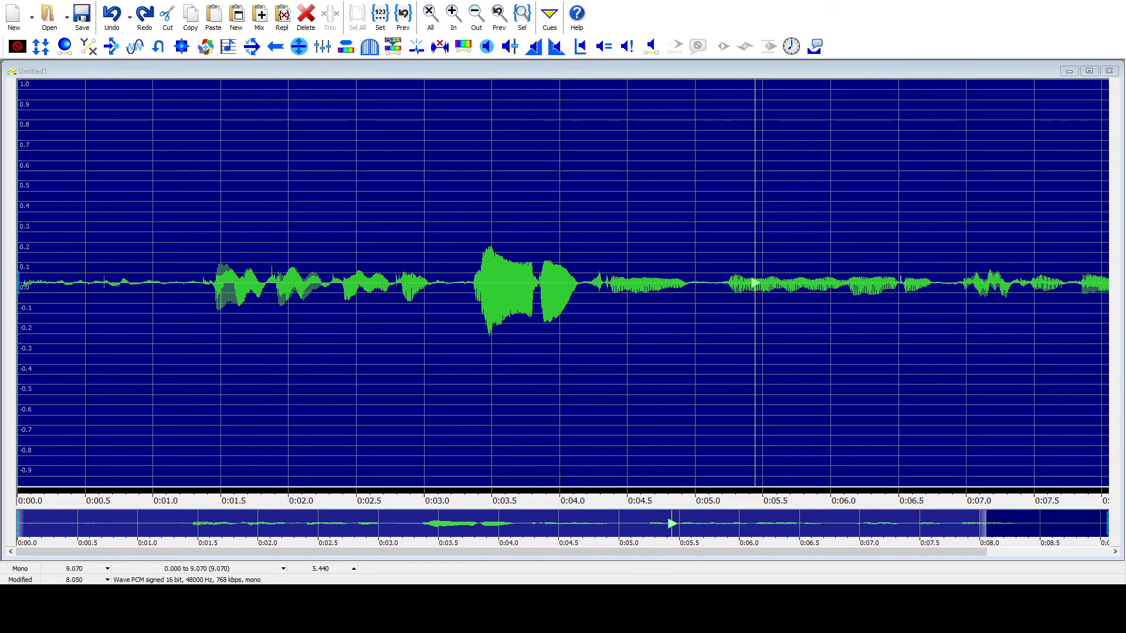
{"action": "key", "text": "alt+Tab"}
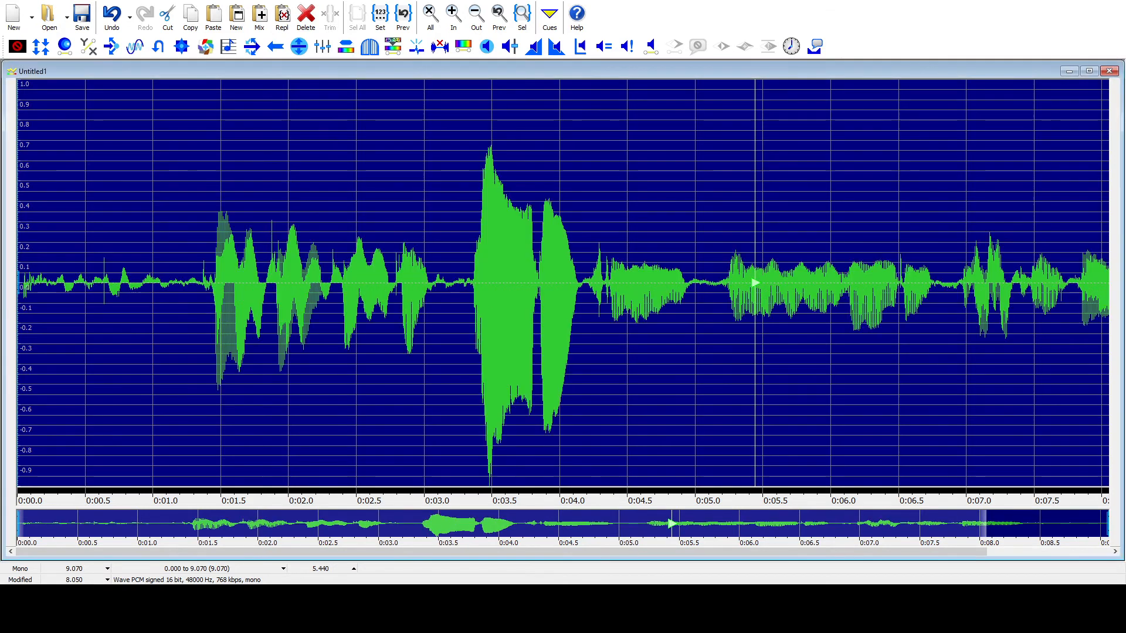
{"action": "key", "text": "space"}
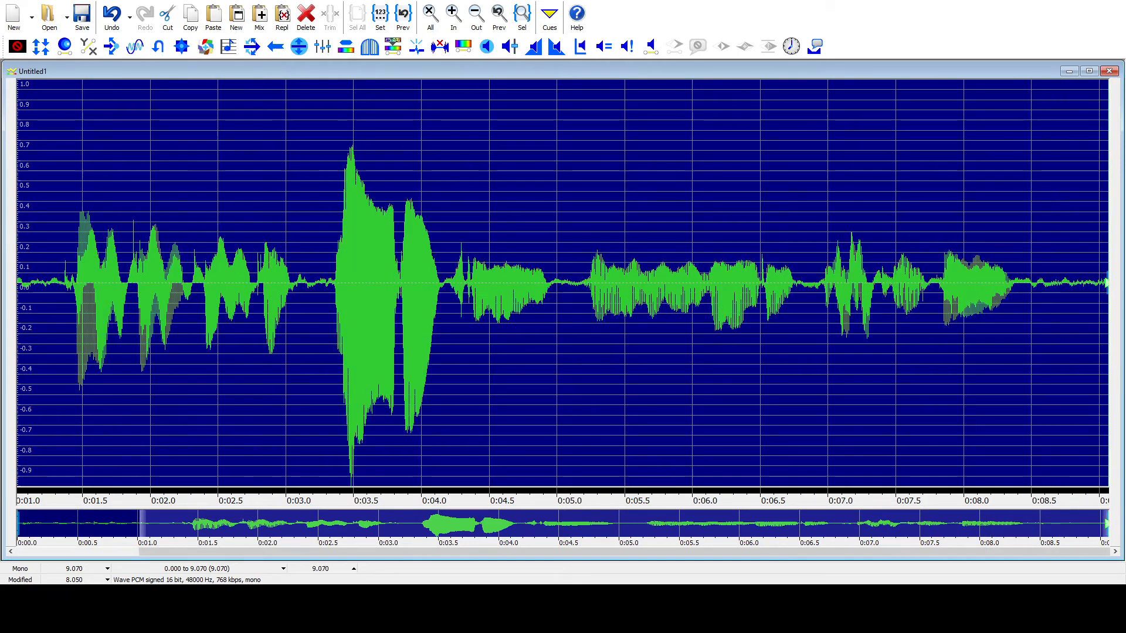
{"action": "key", "text": "space"}
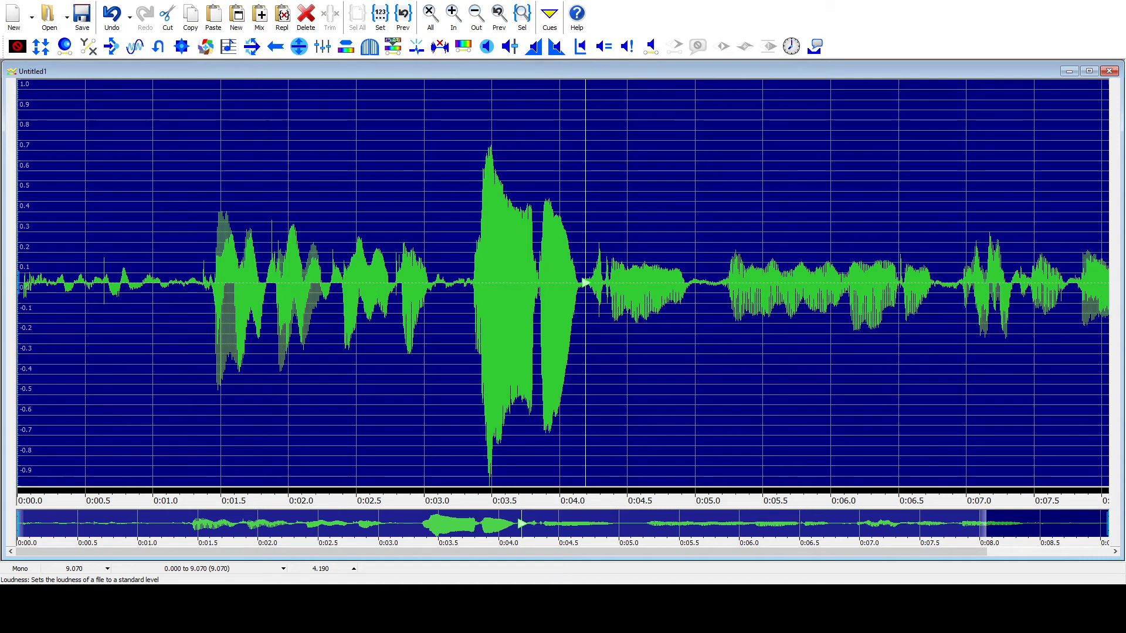
Step: Open the Loudness effect for the whole clip
{"action": "left_click", "coordinate": [580, 46]}
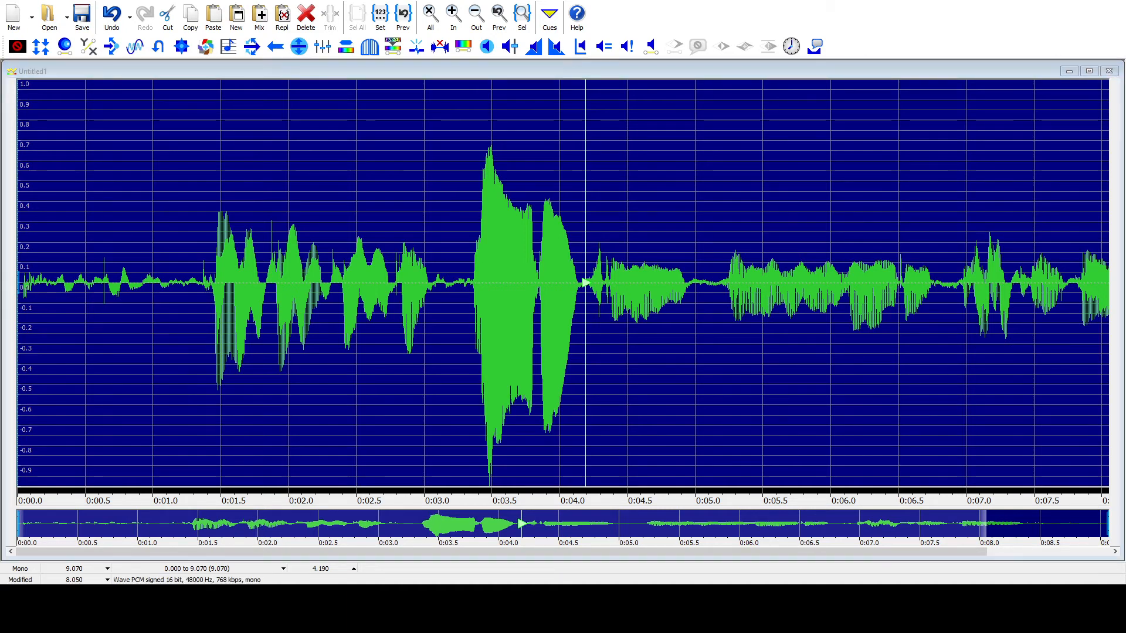
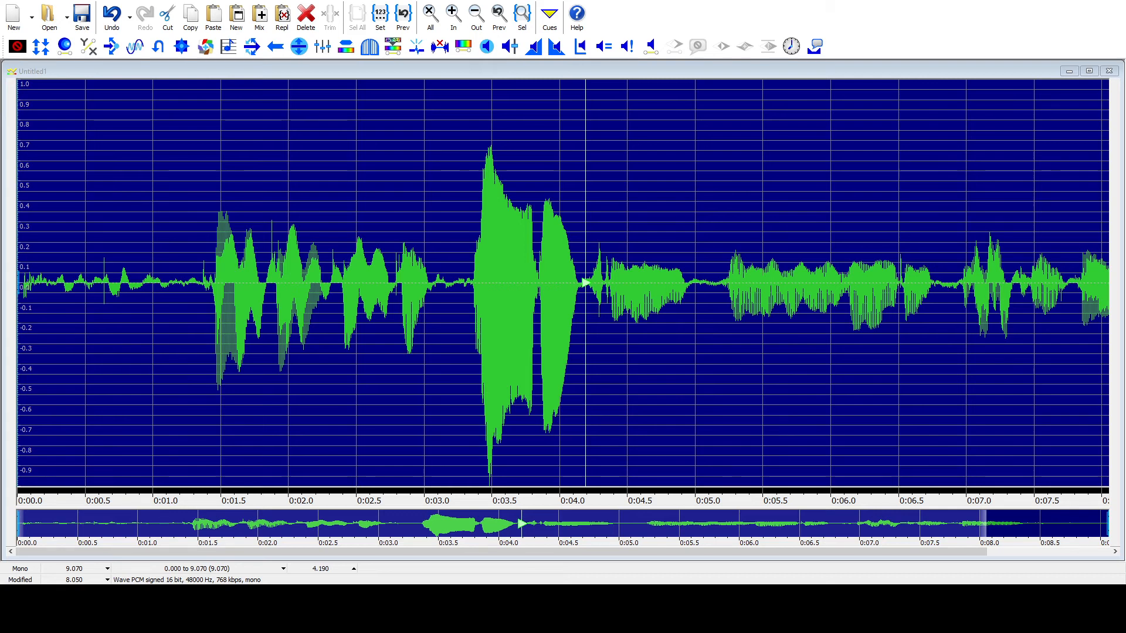
Step: Apply the Loudness effect to the whole clip and play the result from the beginning
{"action": "key", "text": "Return"}
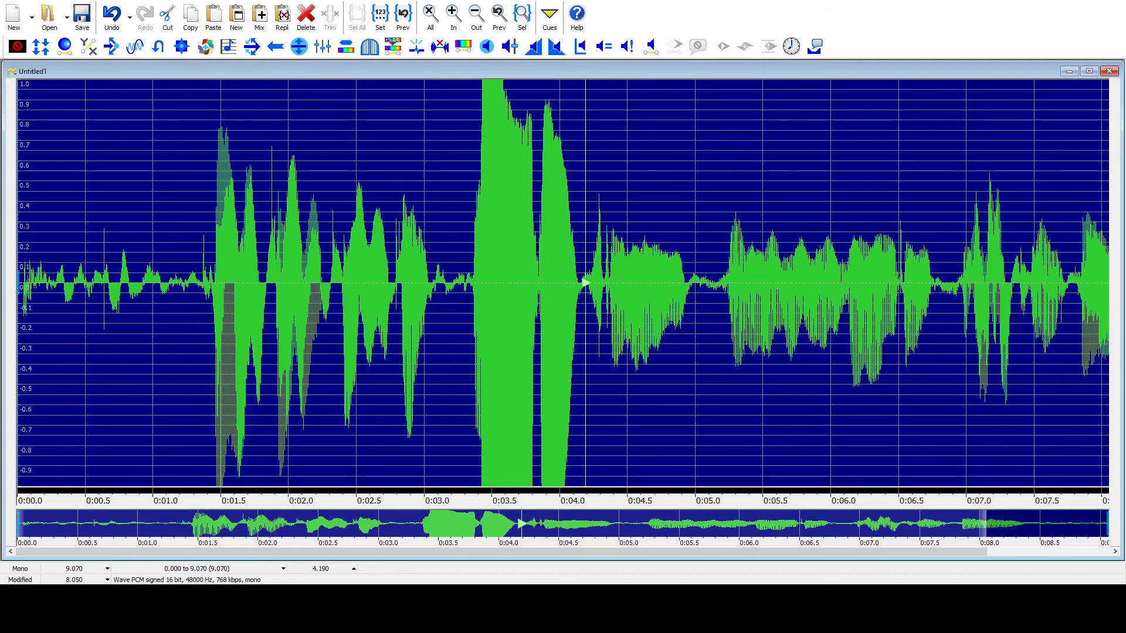
{"action": "key", "text": "space"}
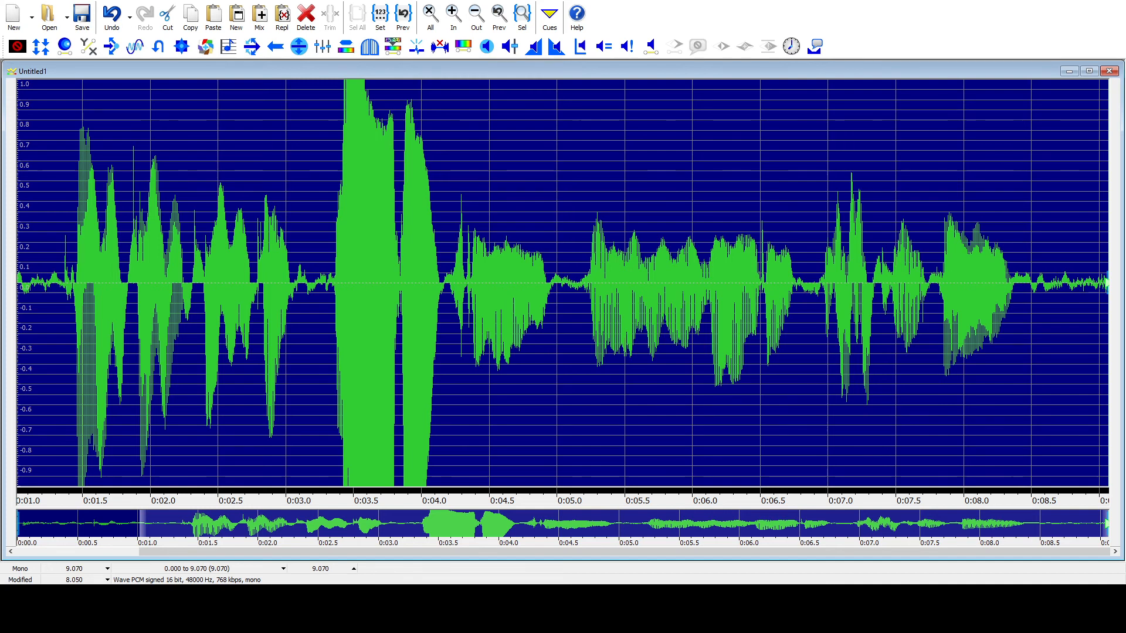
{"action": "key", "text": "space"}
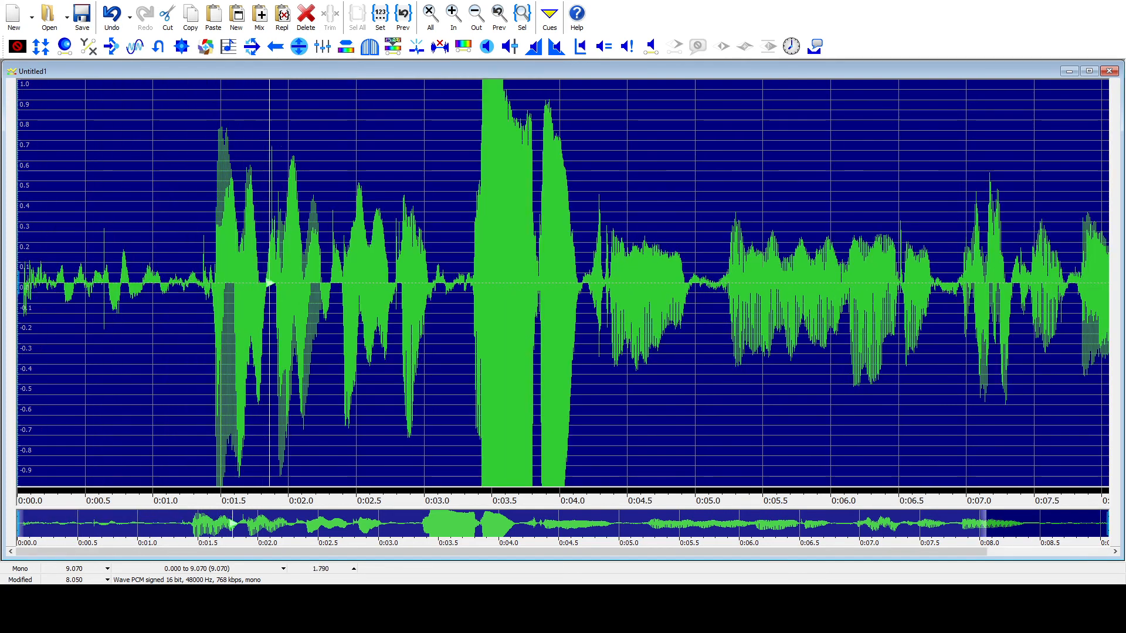